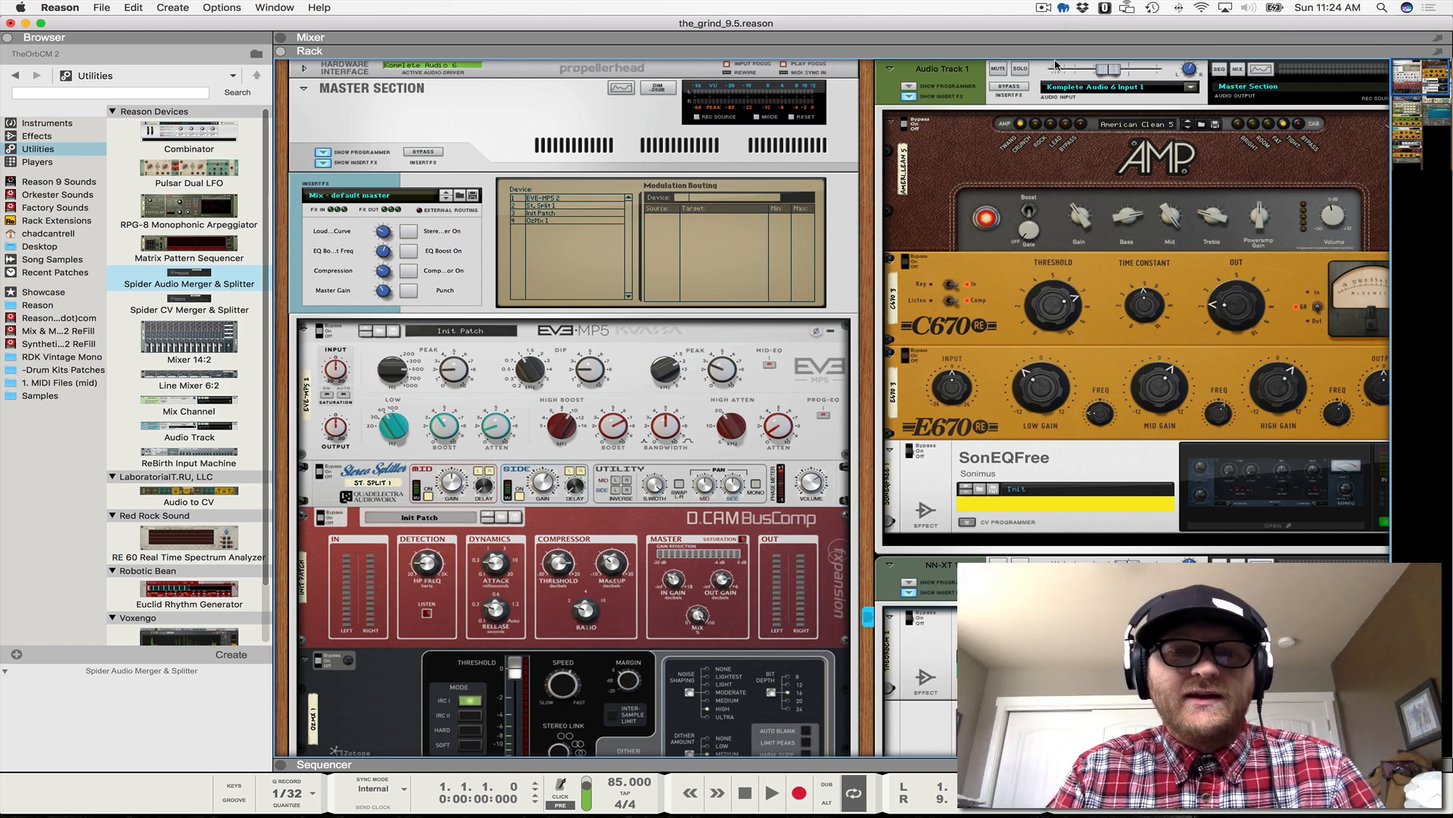
scroll(758, 484, down, 5)
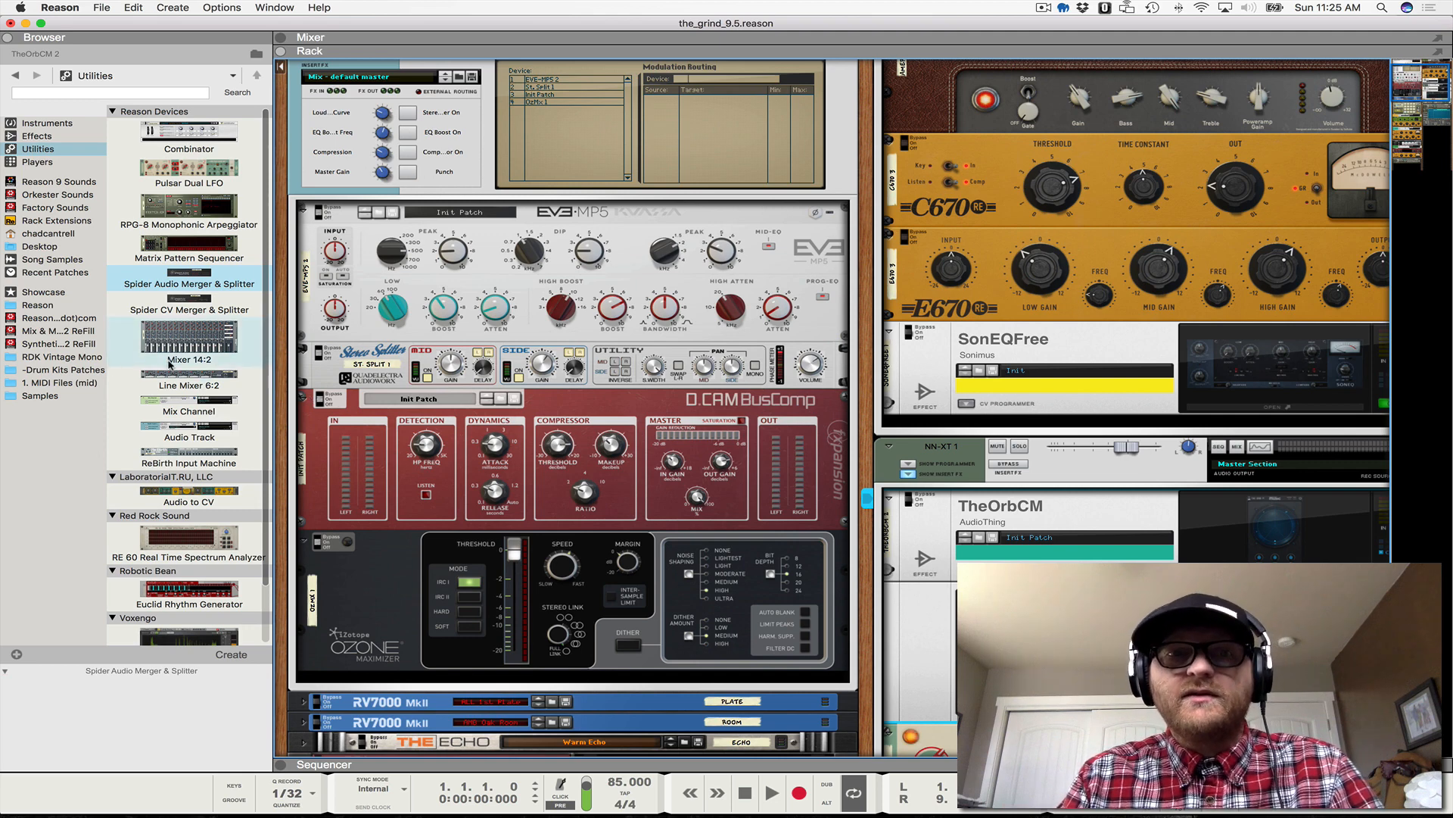
scroll(152, 372, down, 2)
scroll(530, 614, down, 1)
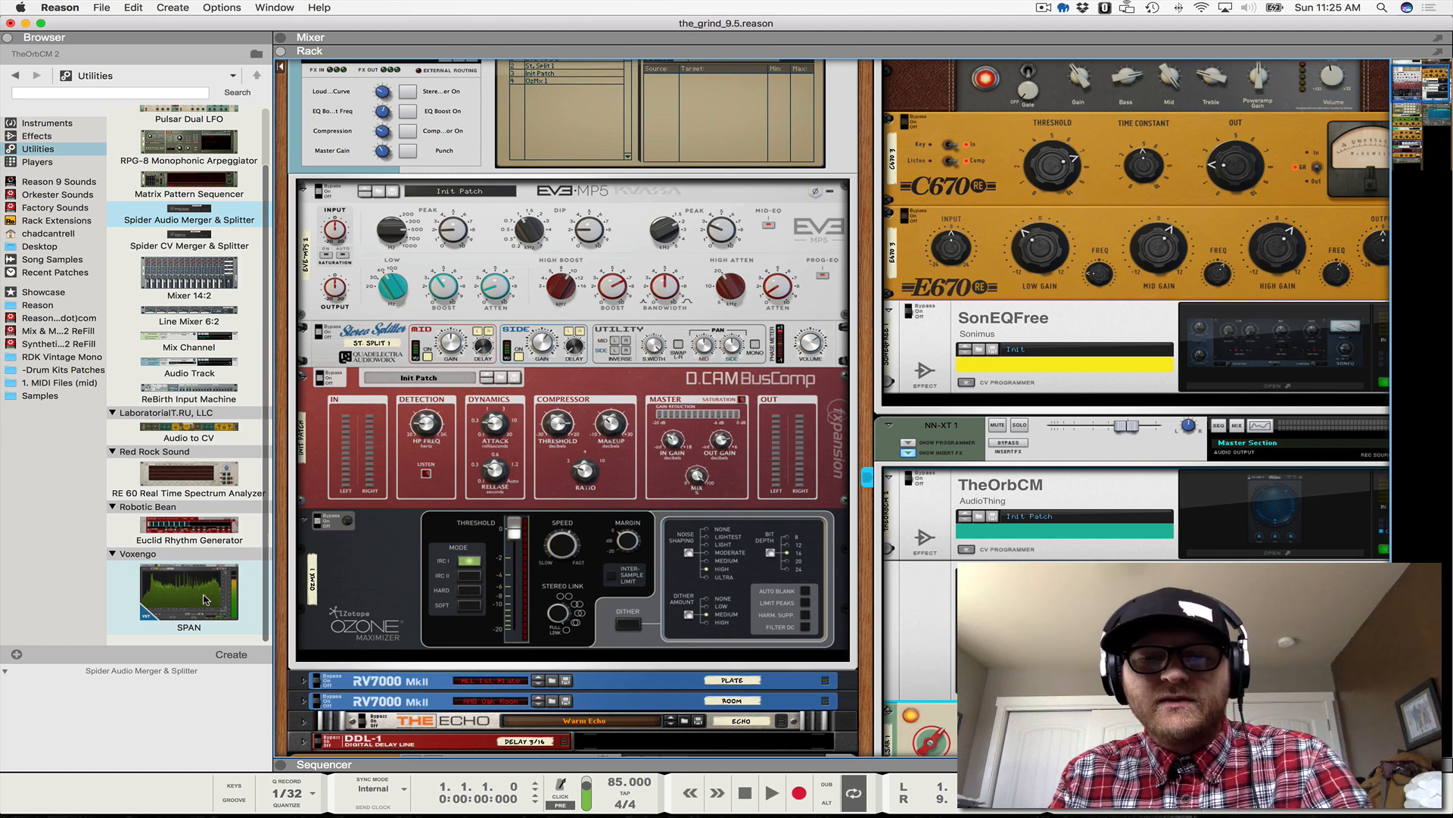
Step: Play back the song arrangement in the sequencer for a listen and stop it
double_click(724, 763)
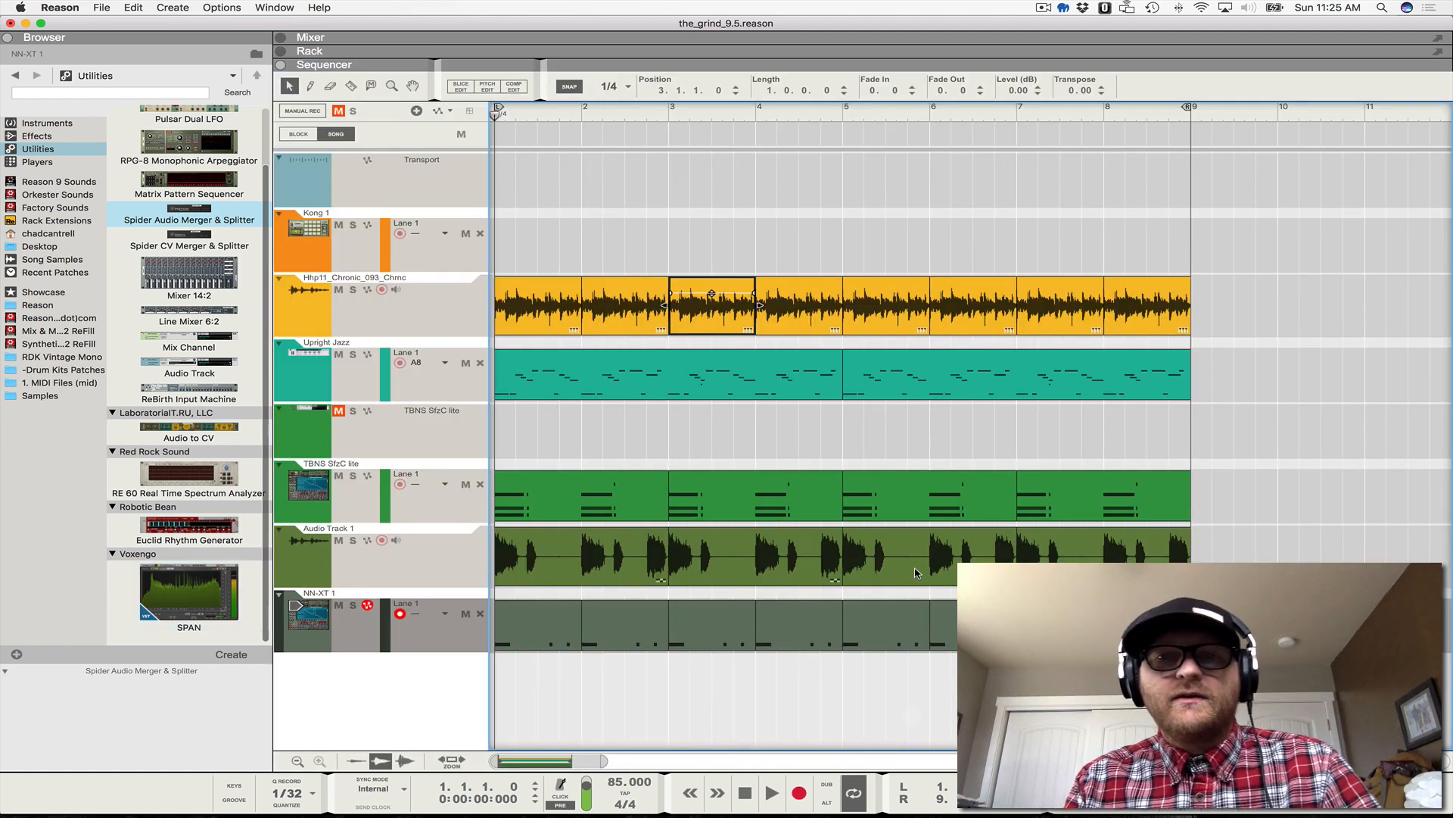
click(638, 252)
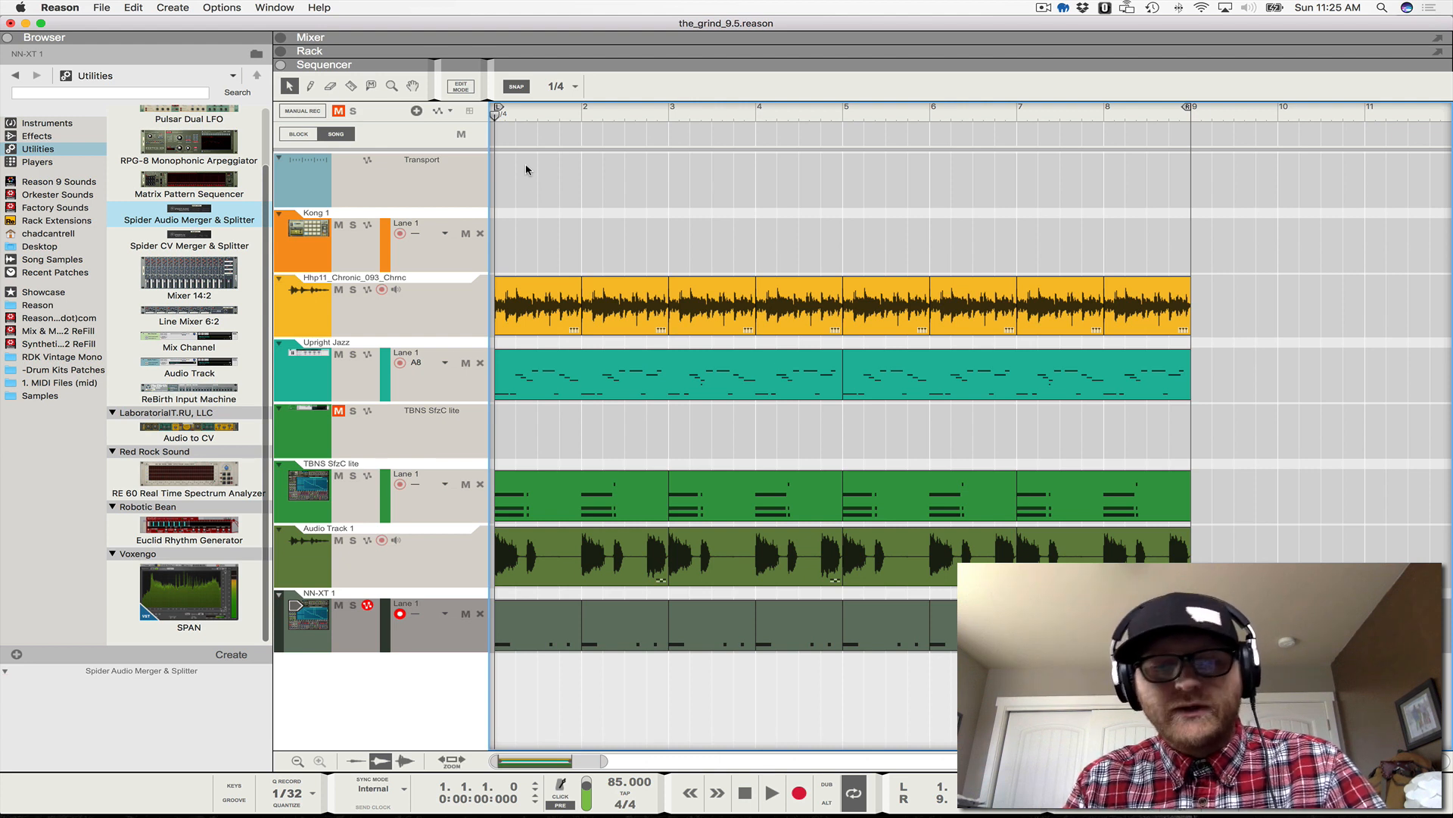
key(space)
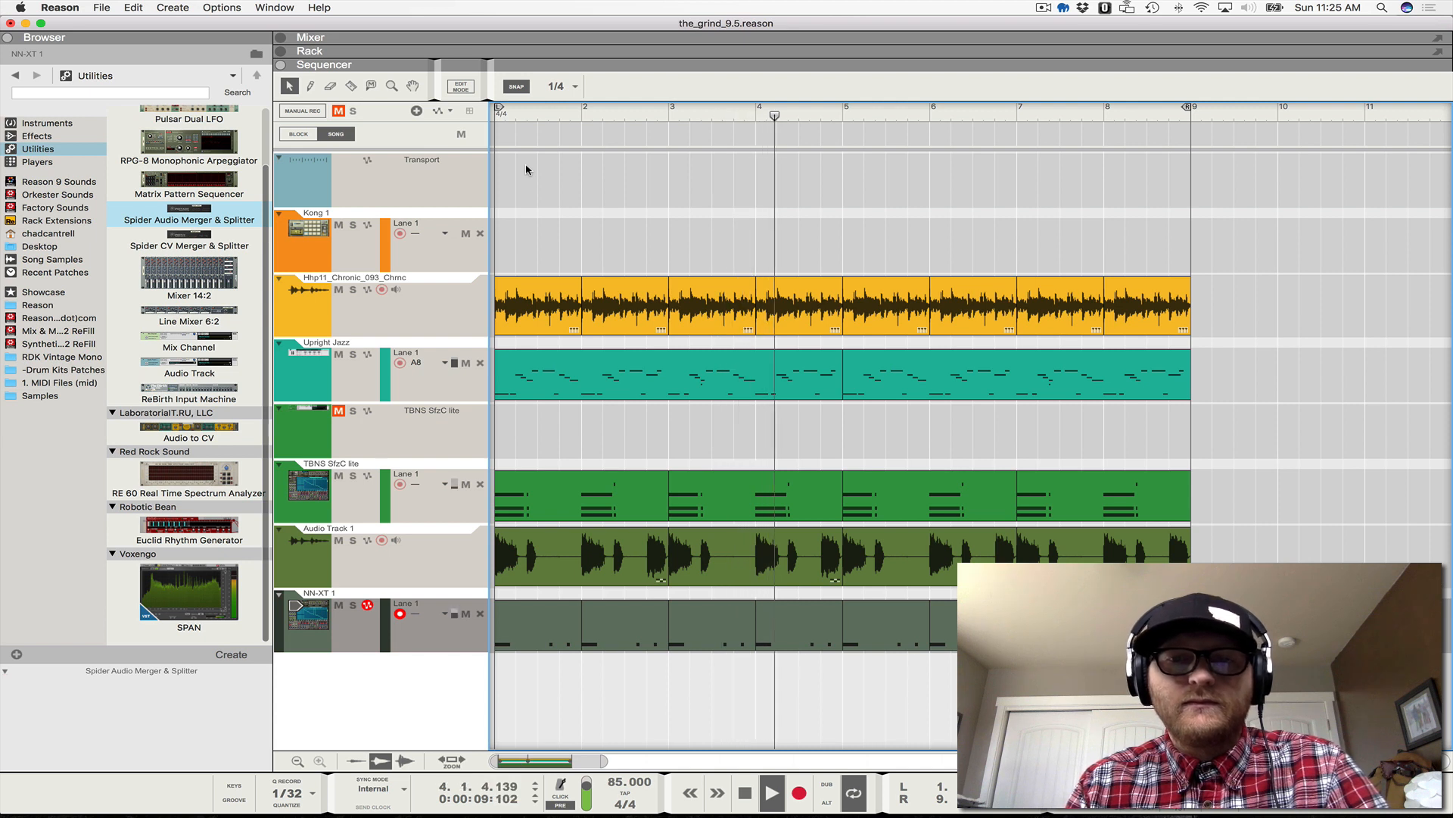
key(space)
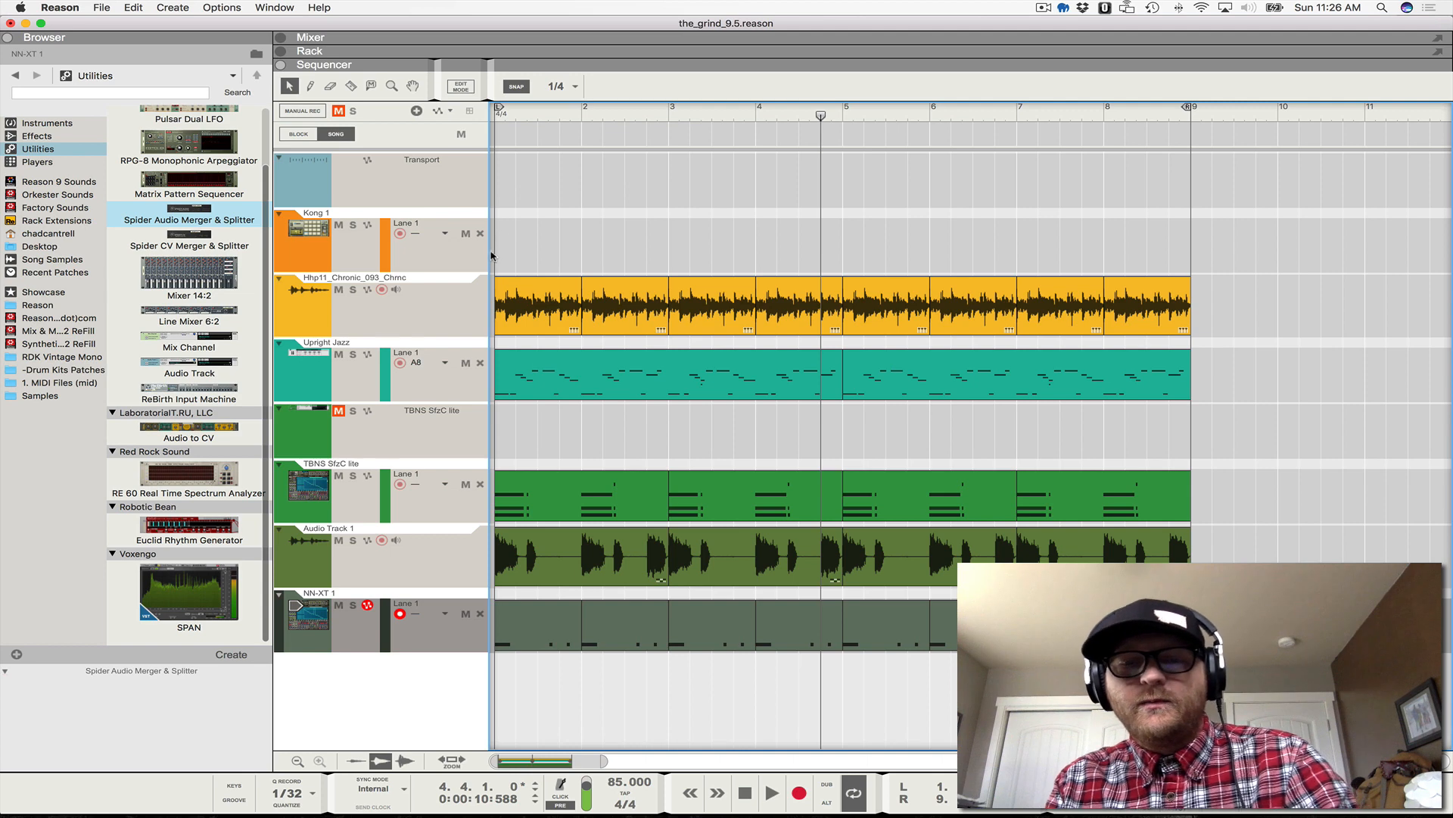
key(F5+F6+F7)
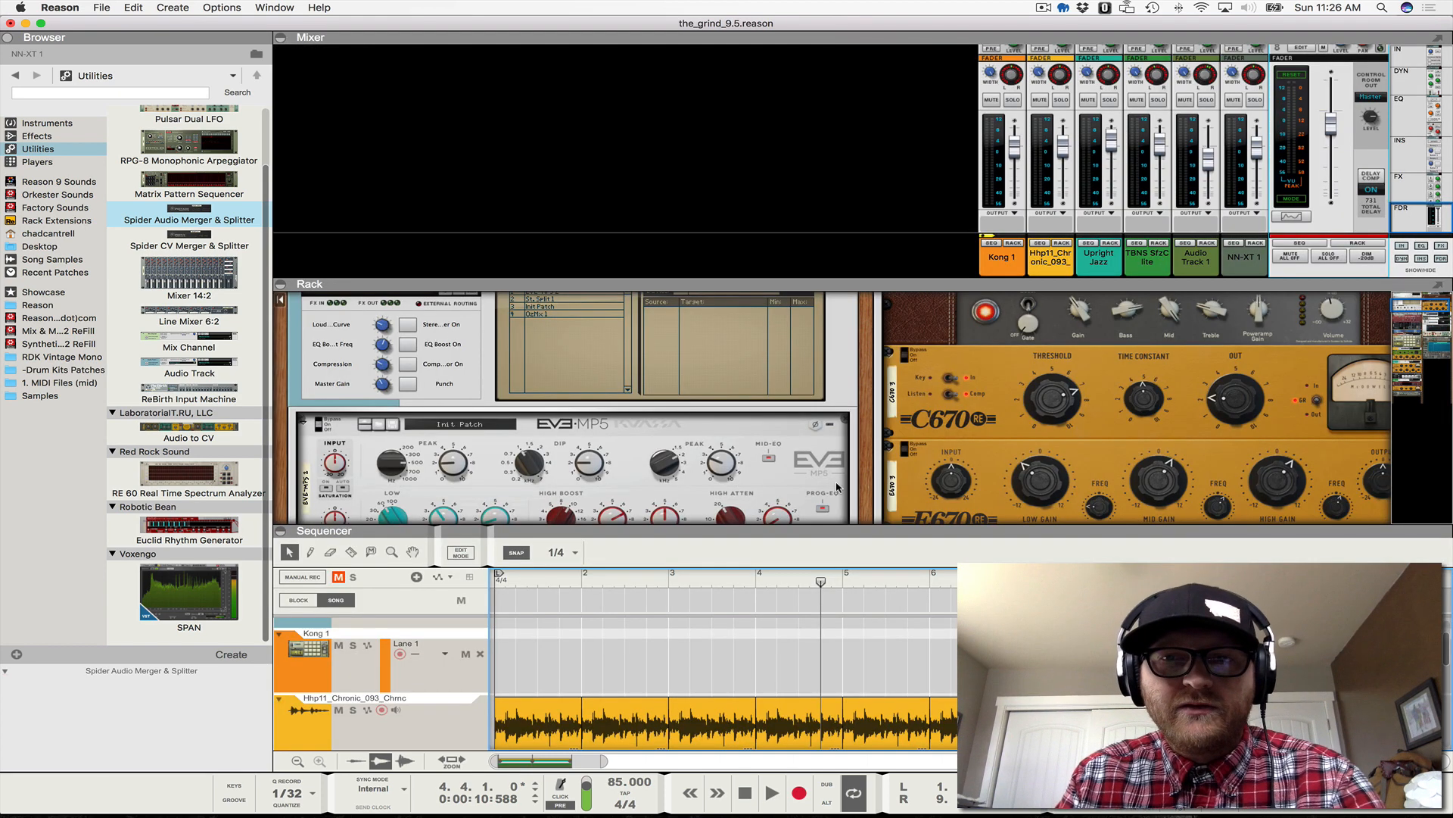
key(F8)
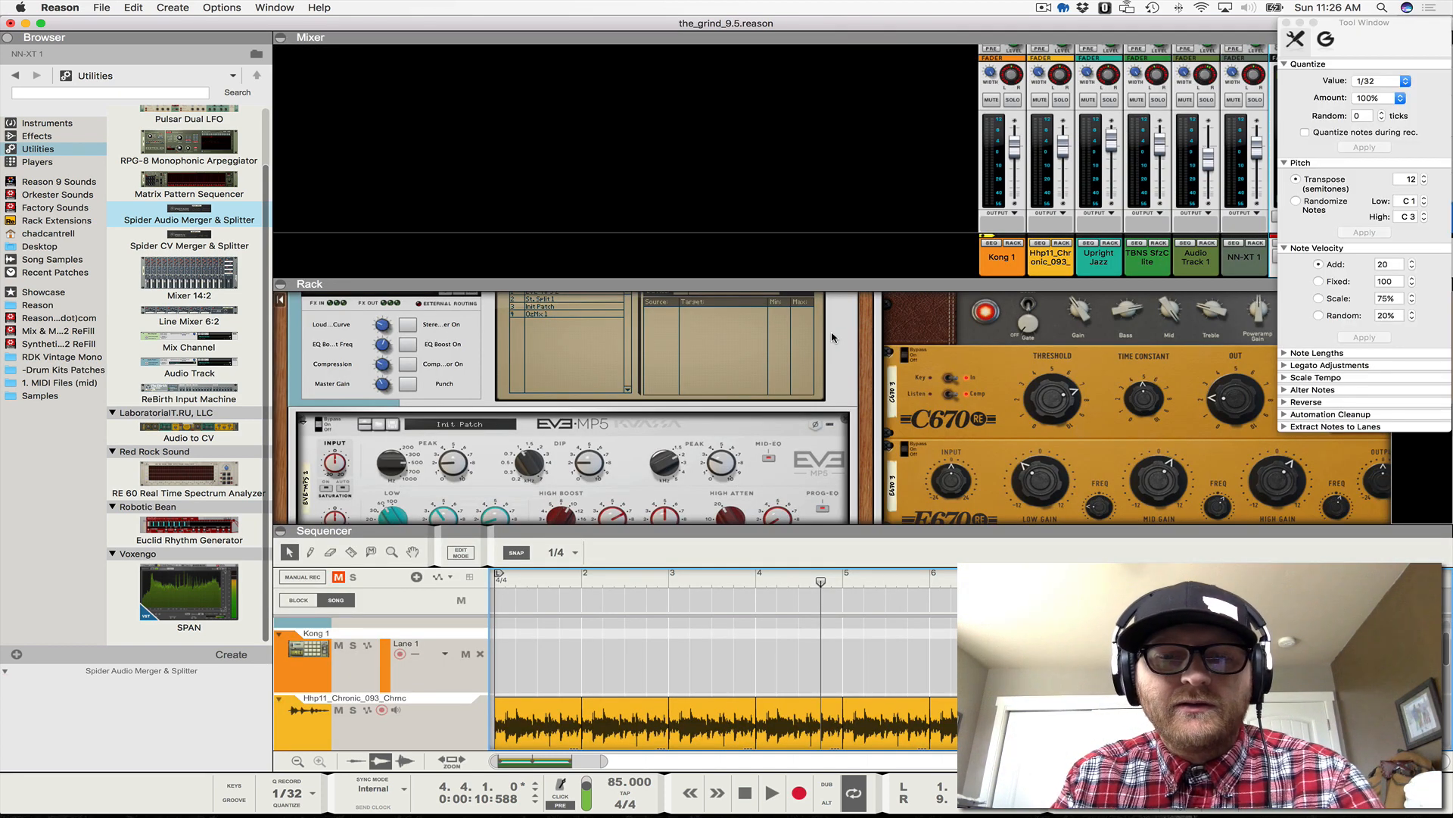
key(F8)
Step: Add the Voxengo SPAN analyzer to the rack directly below the Ozone Maximizer in the master section's insert chain
key(F6)
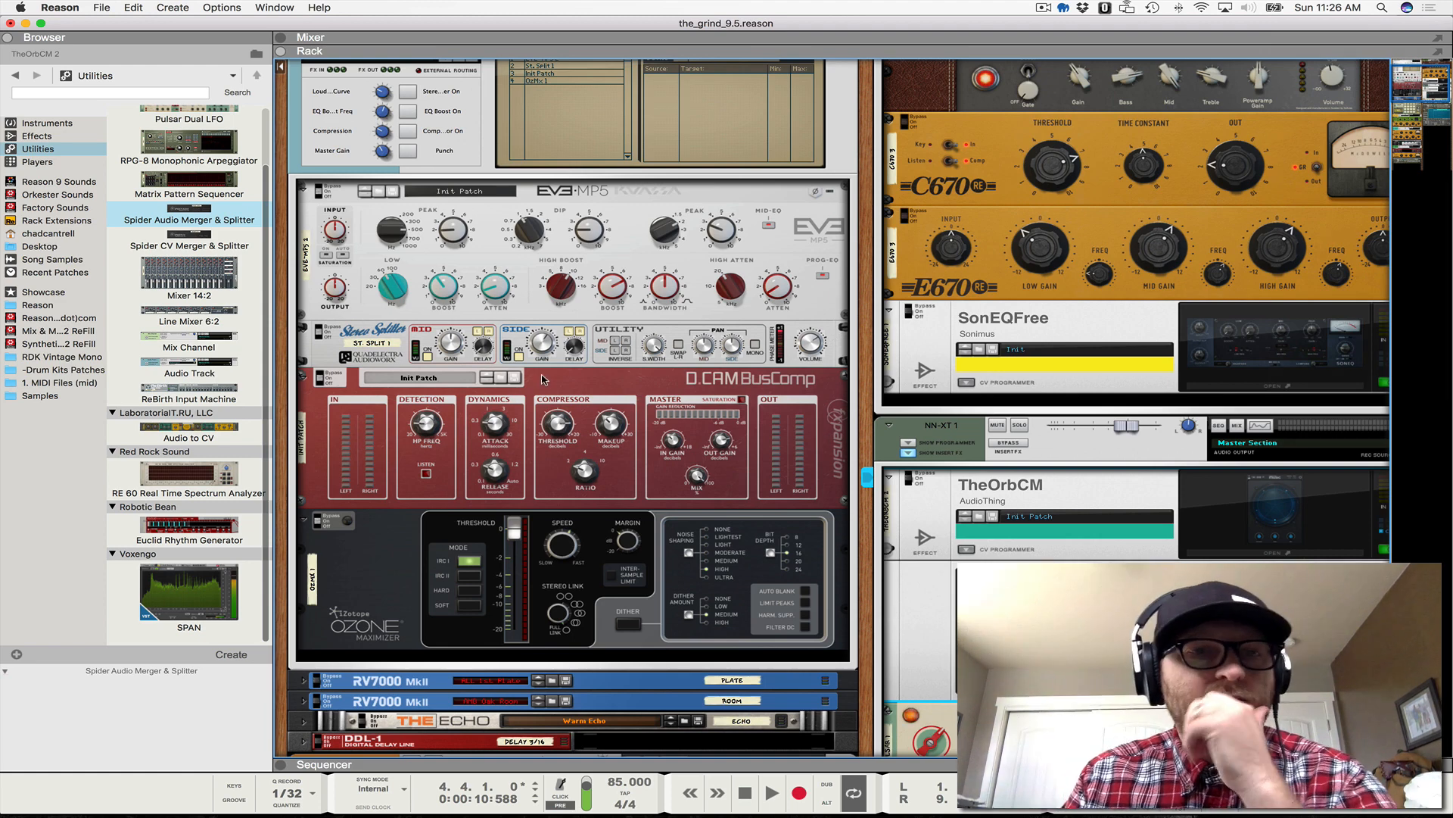
scroll(536, 341, down, 3)
drag(189, 594, 504, 571)
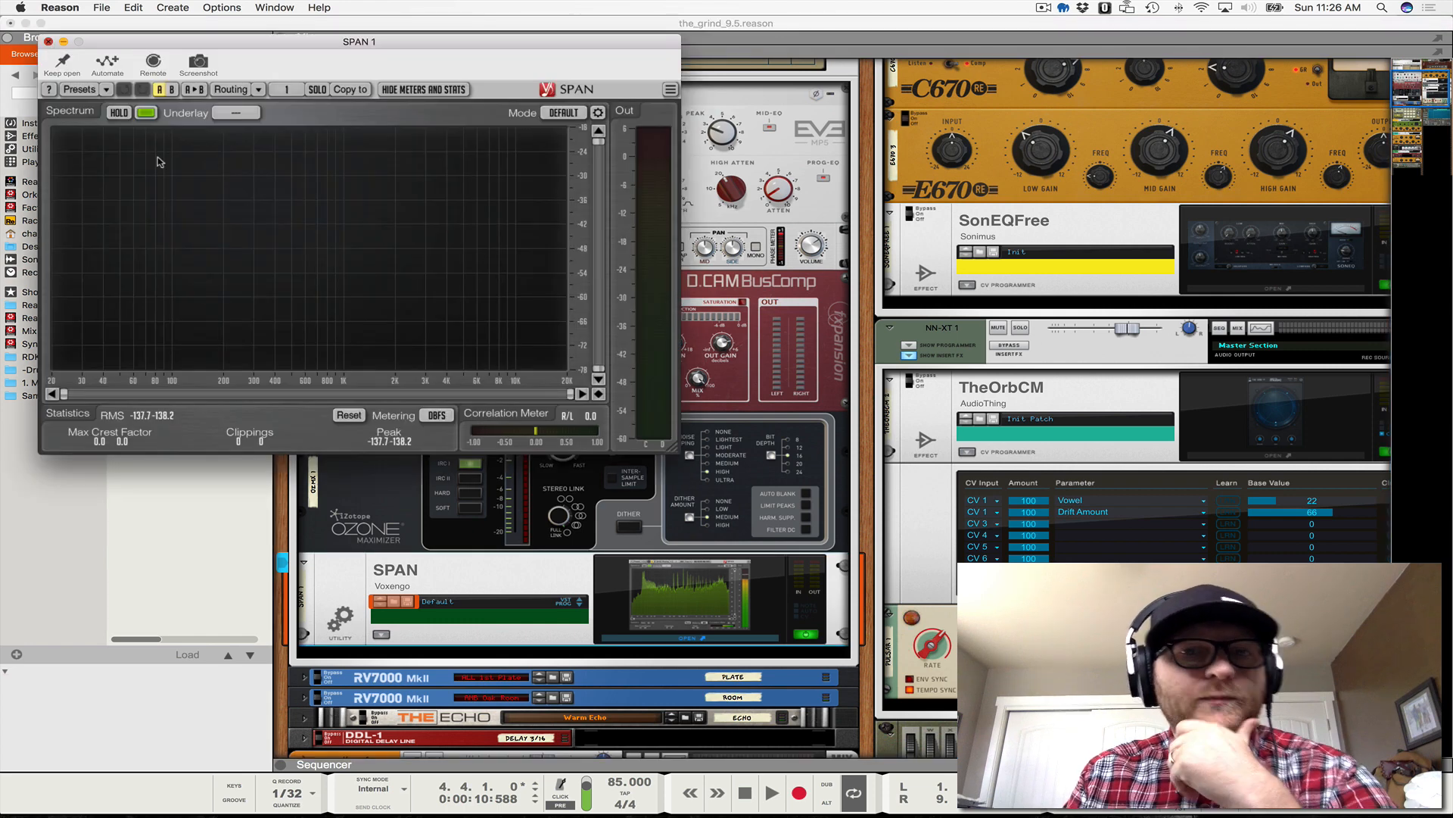
click(48, 42)
Step: Examine SPAN's rear cabling in the master section's insert chain and its plugin window
key(Tab)
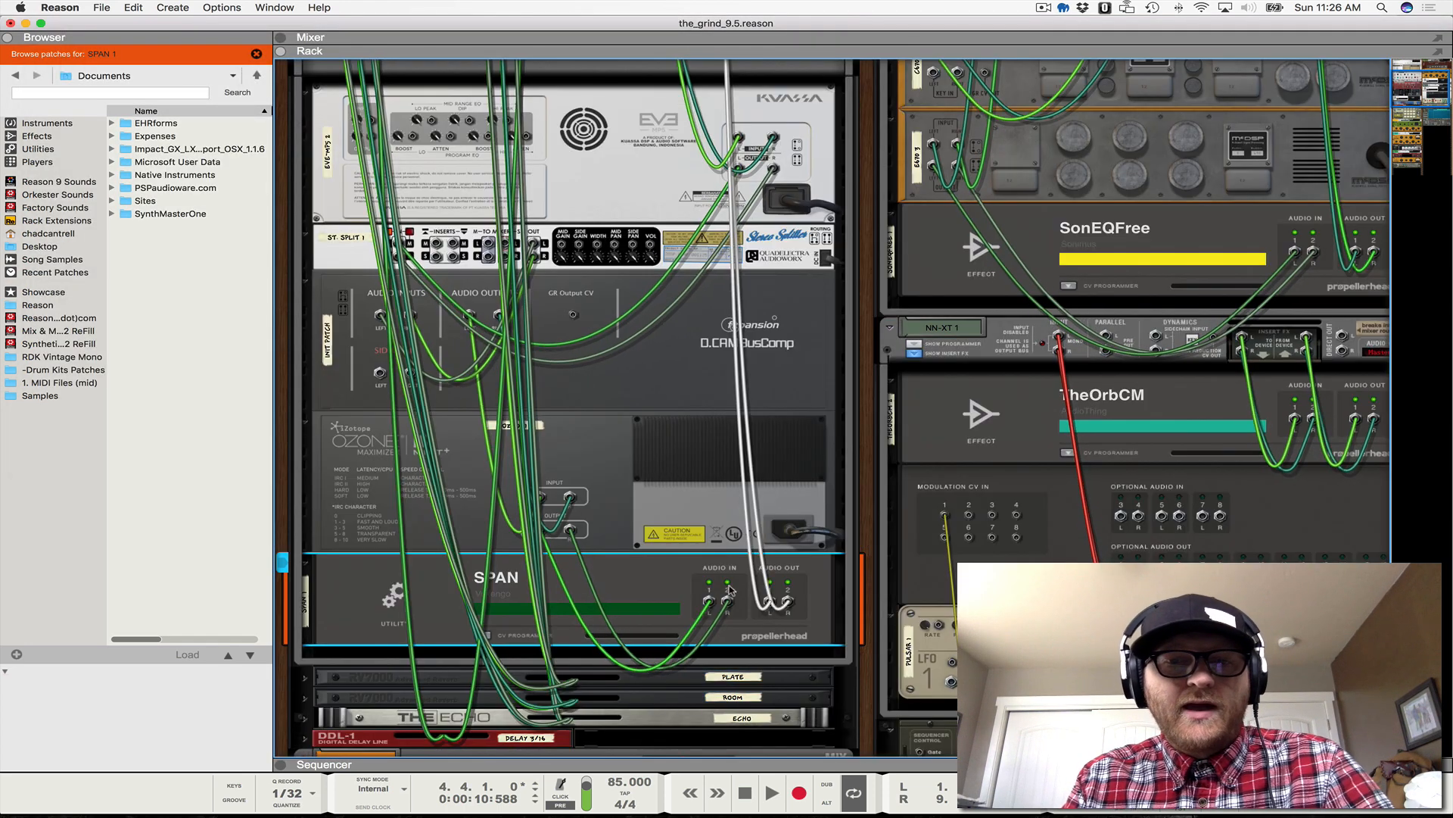
scroll(724, 97, up, 5)
scroll(724, 97, up, 7)
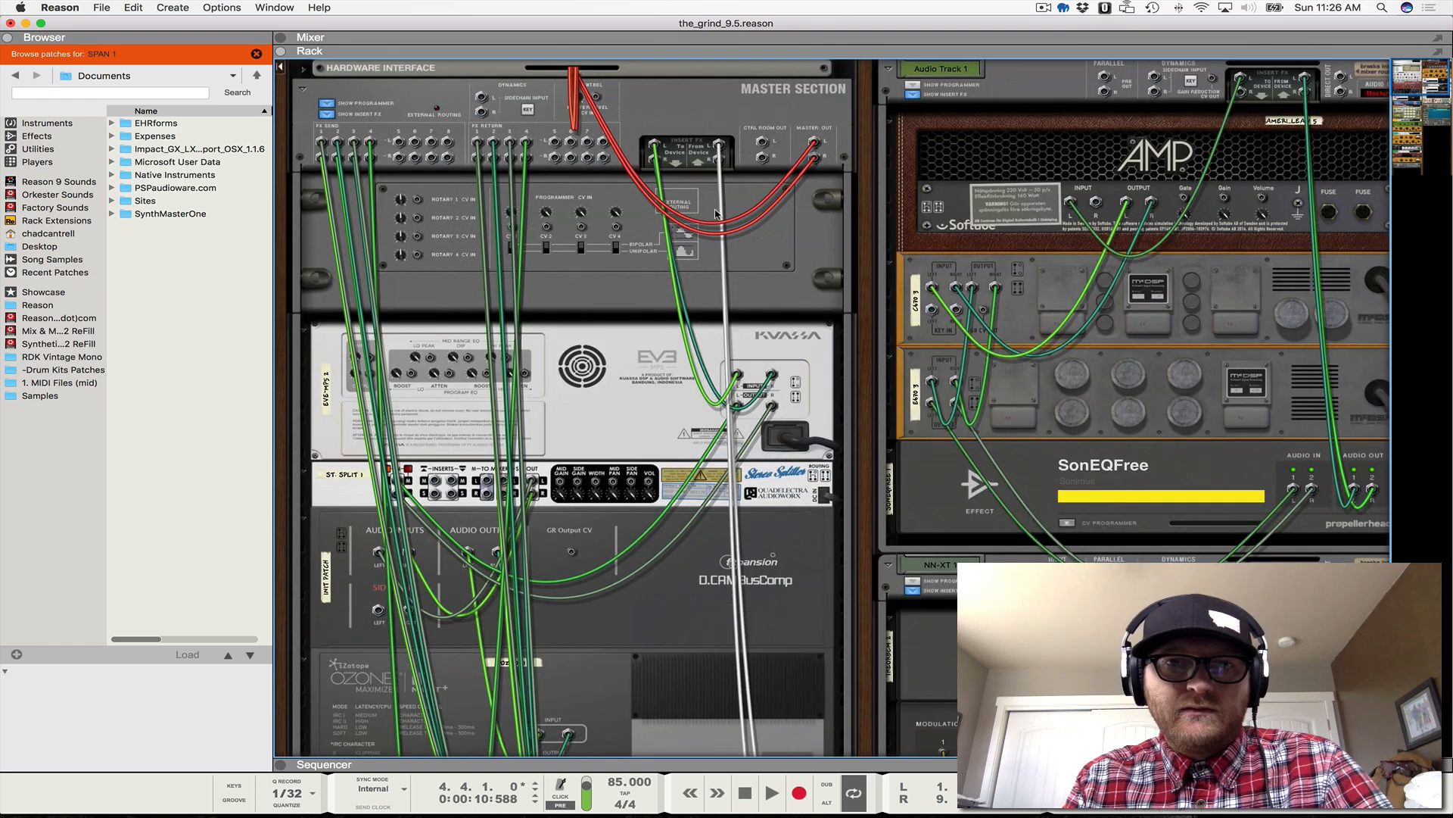
scroll(617, 288, down, 20)
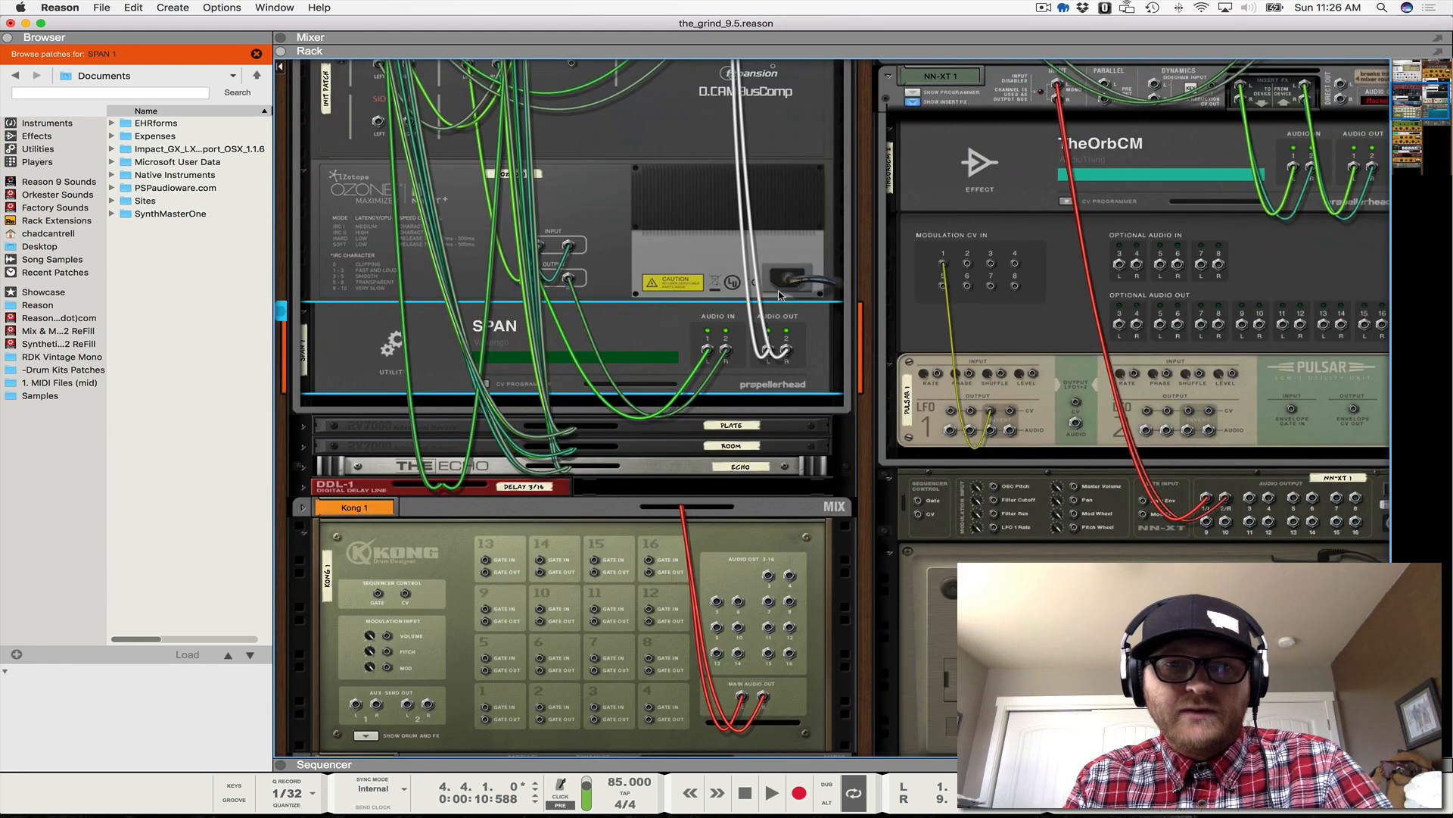
key(Tab)
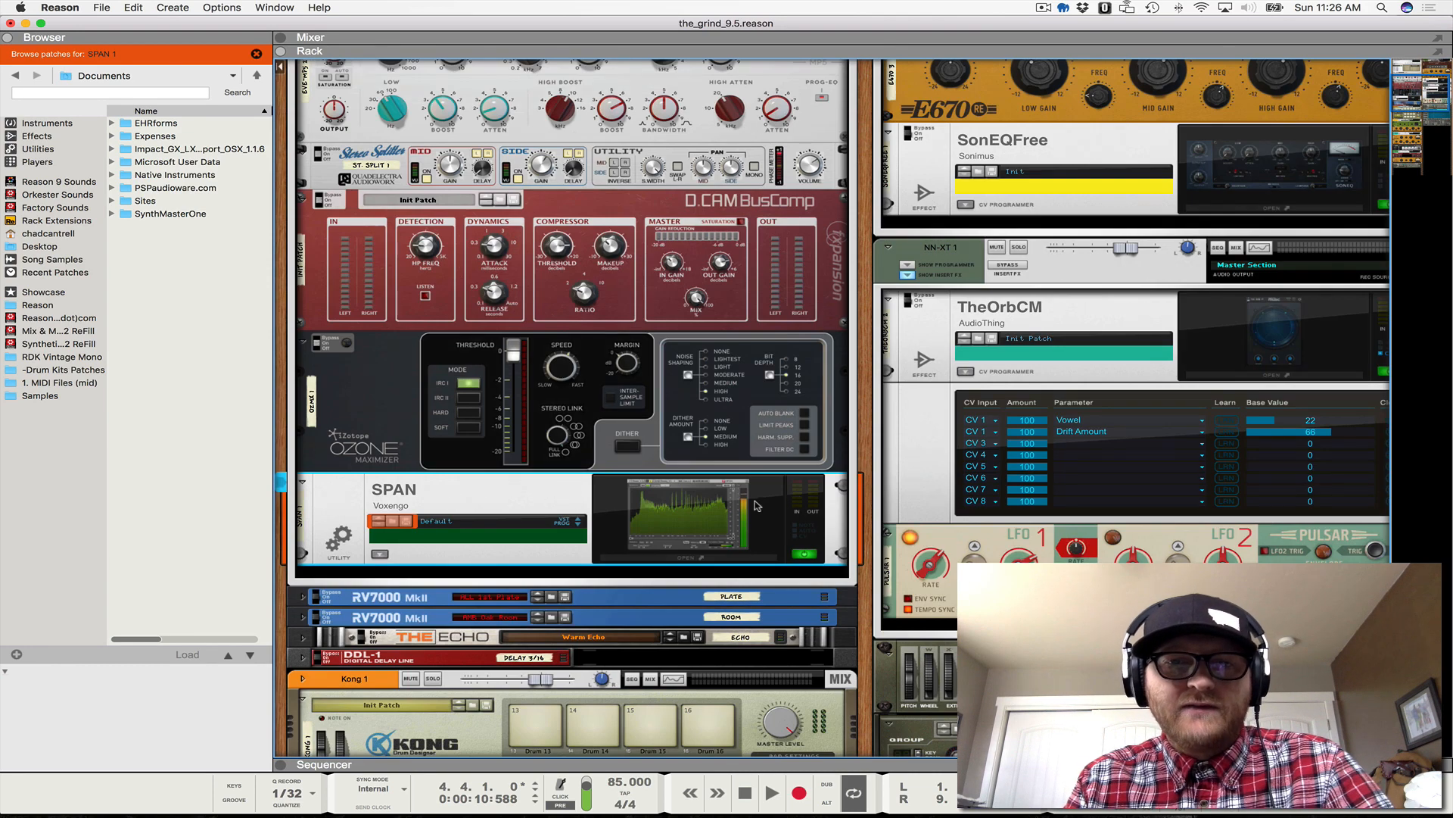
click(715, 517)
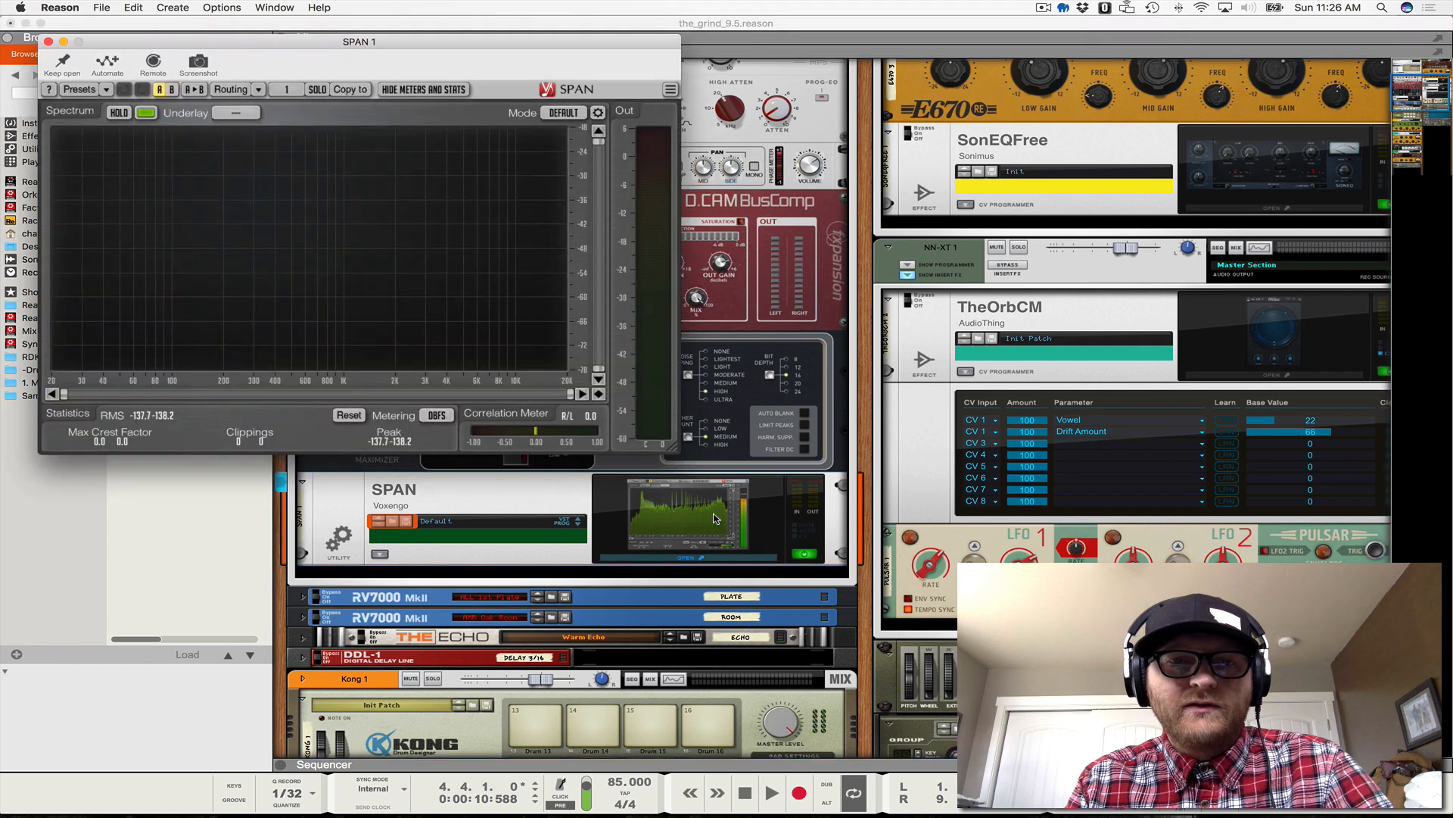
click(714, 518)
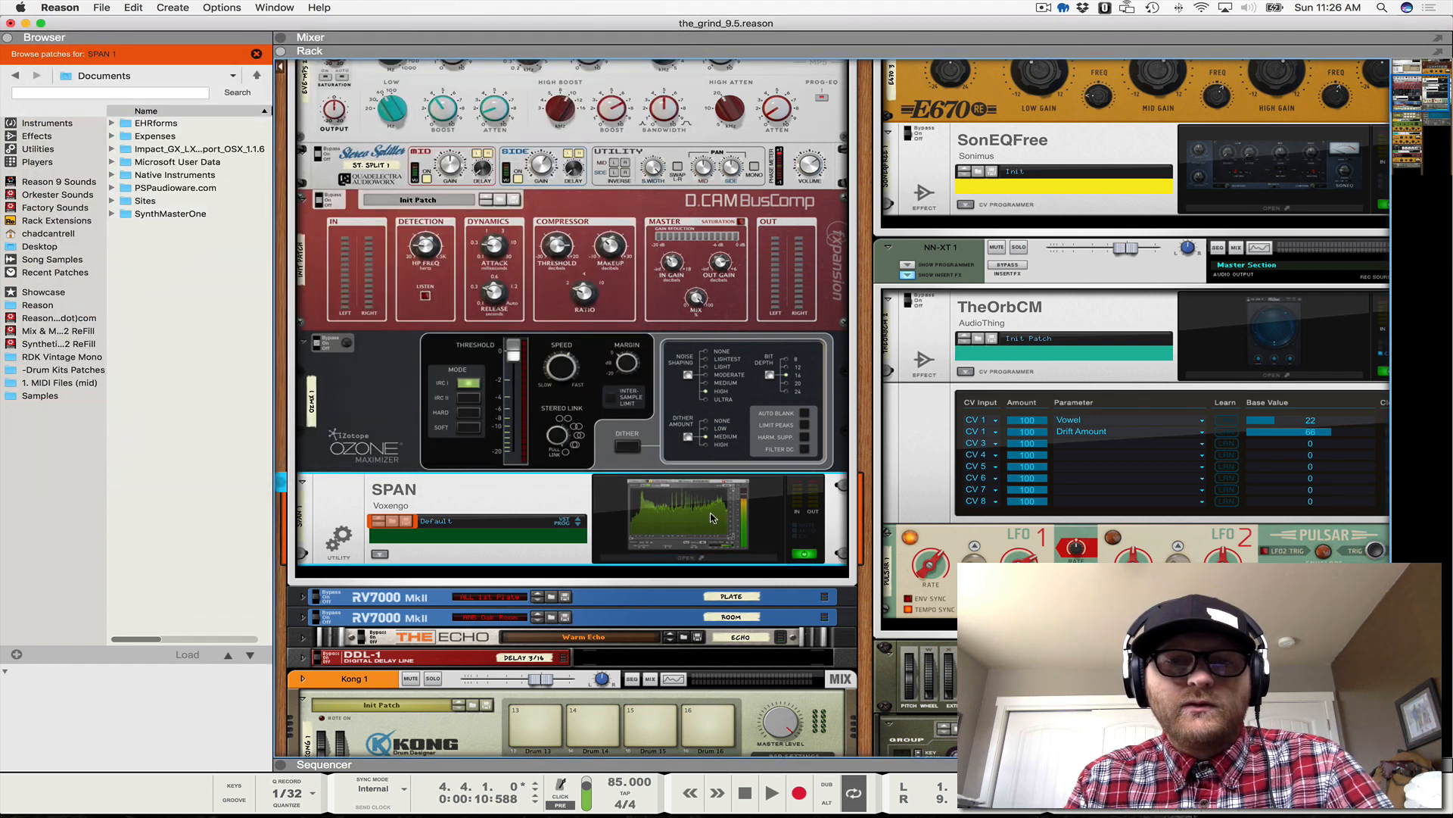
click(712, 519)
click(714, 520)
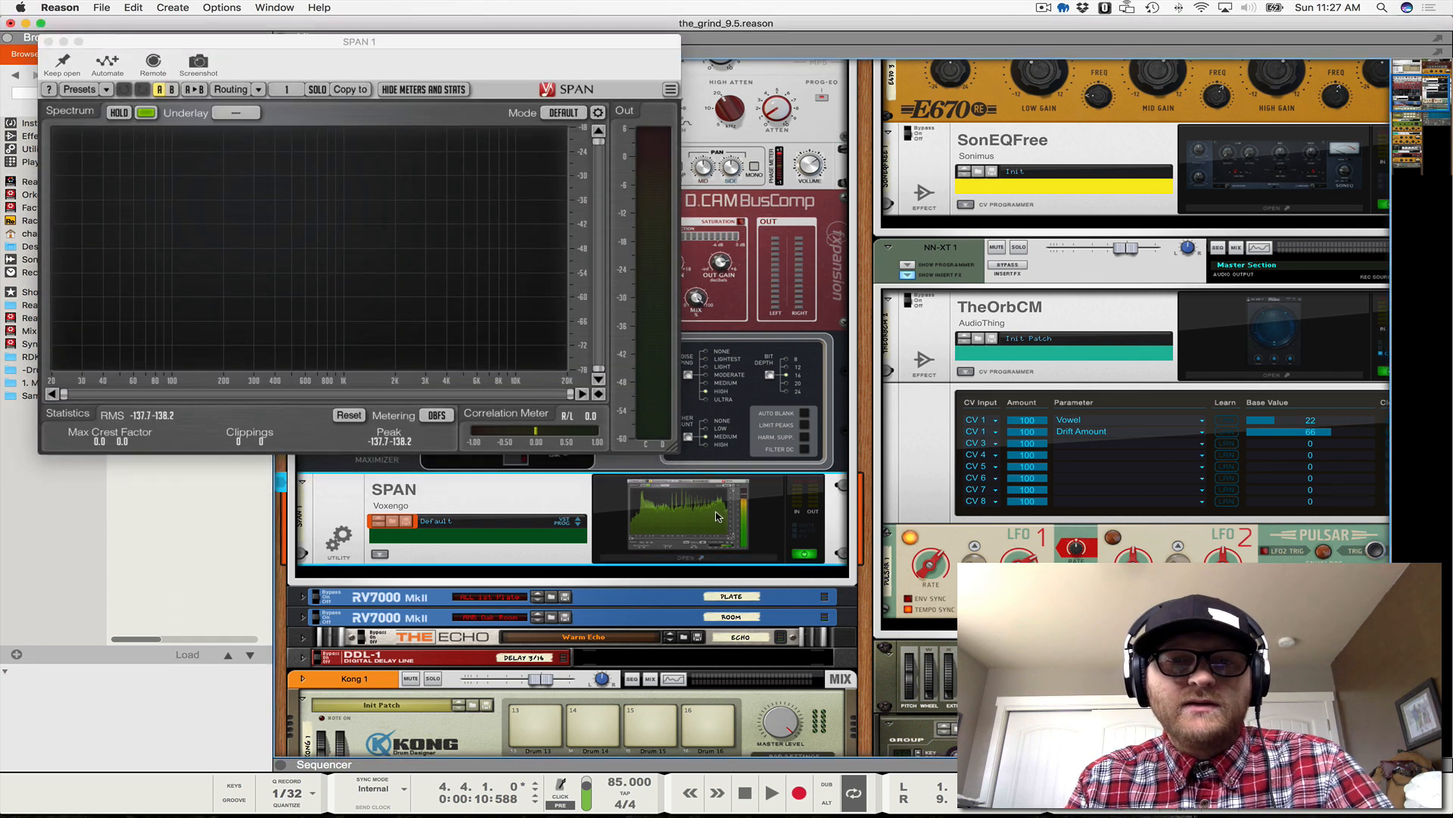
Step: Expand SPAN's CV programmer on the back of the rack to expose its optional audio inputs
key(Tab)
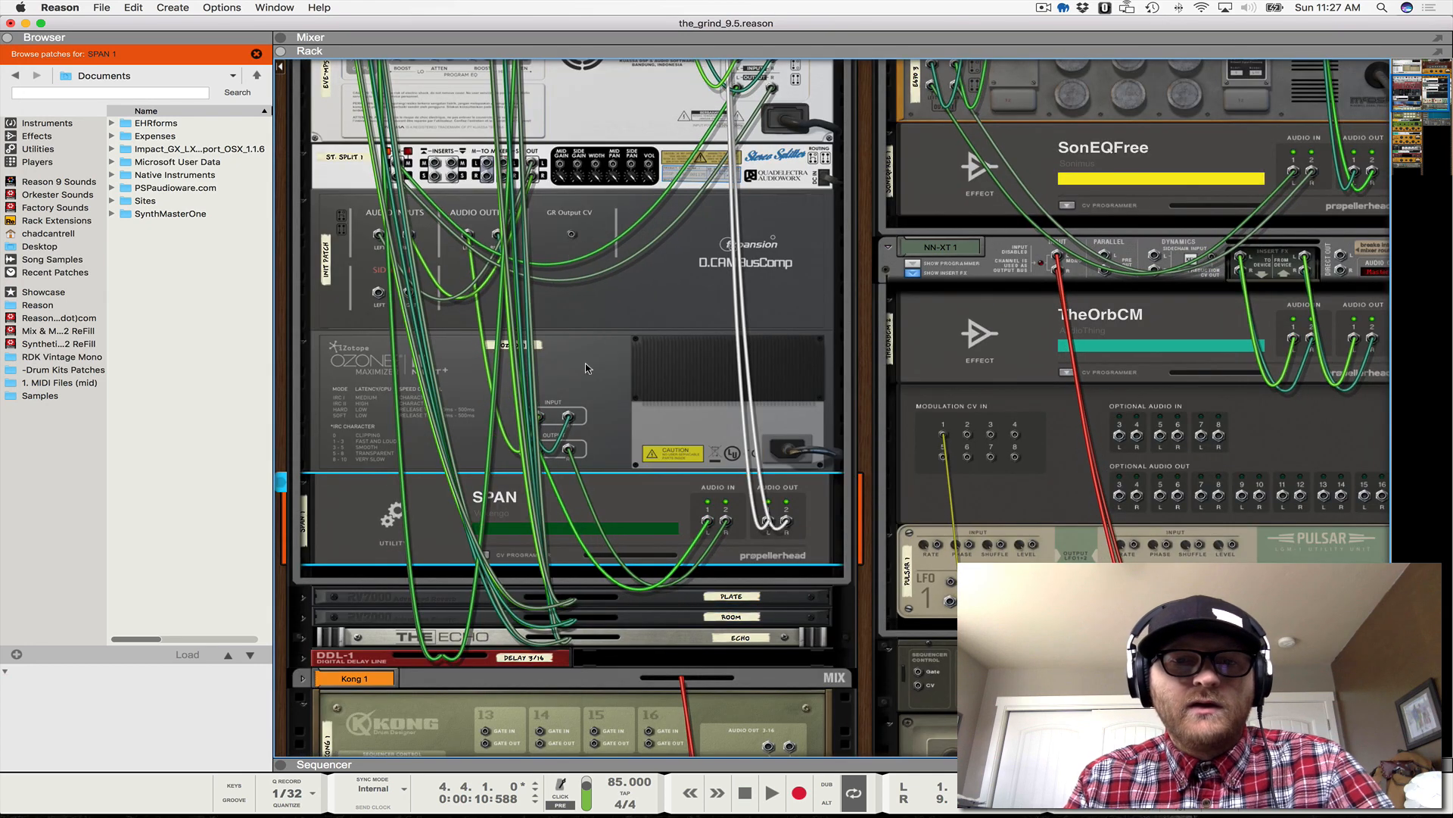
click(482, 555)
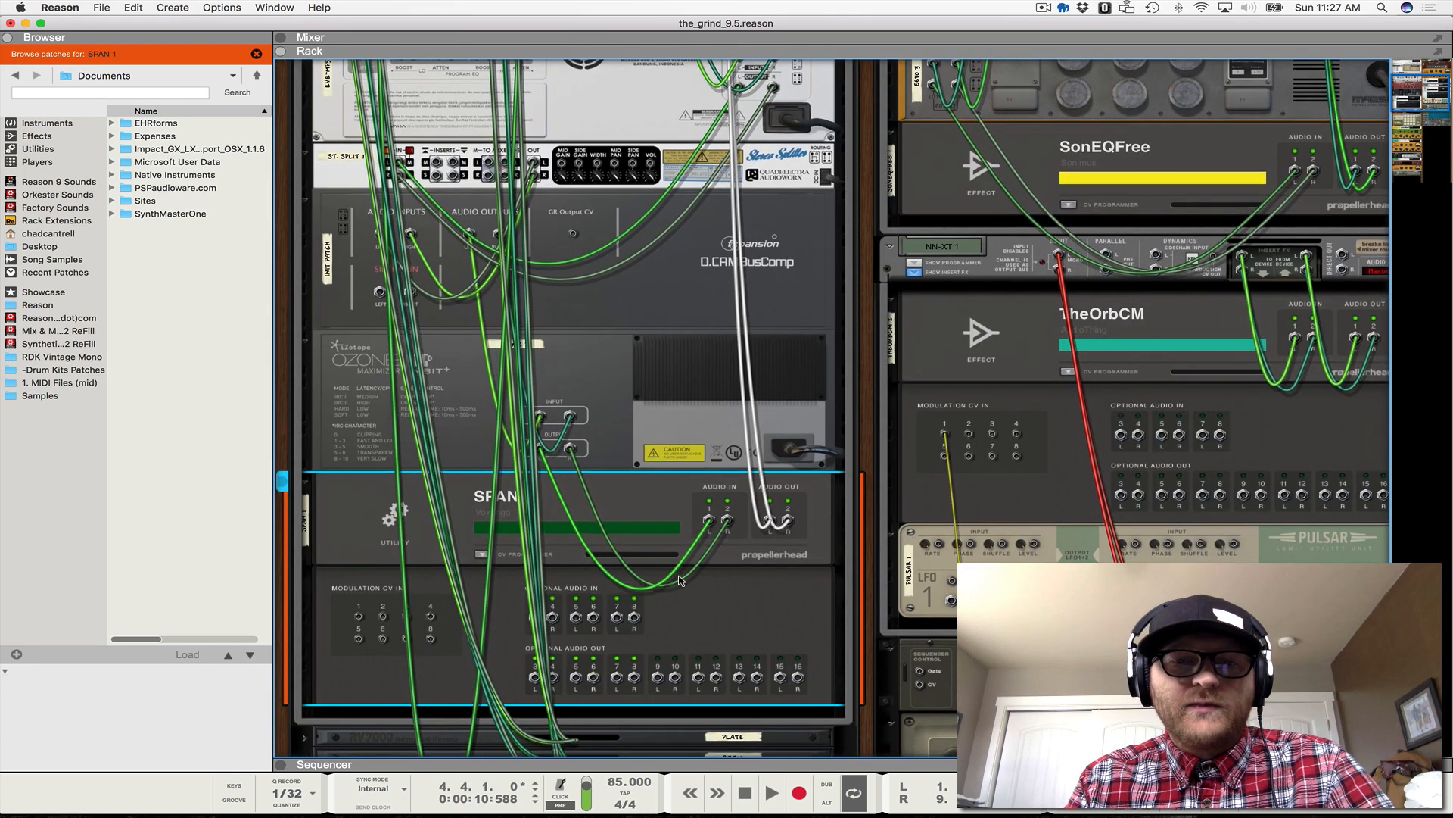
scroll(519, 502, down, 3)
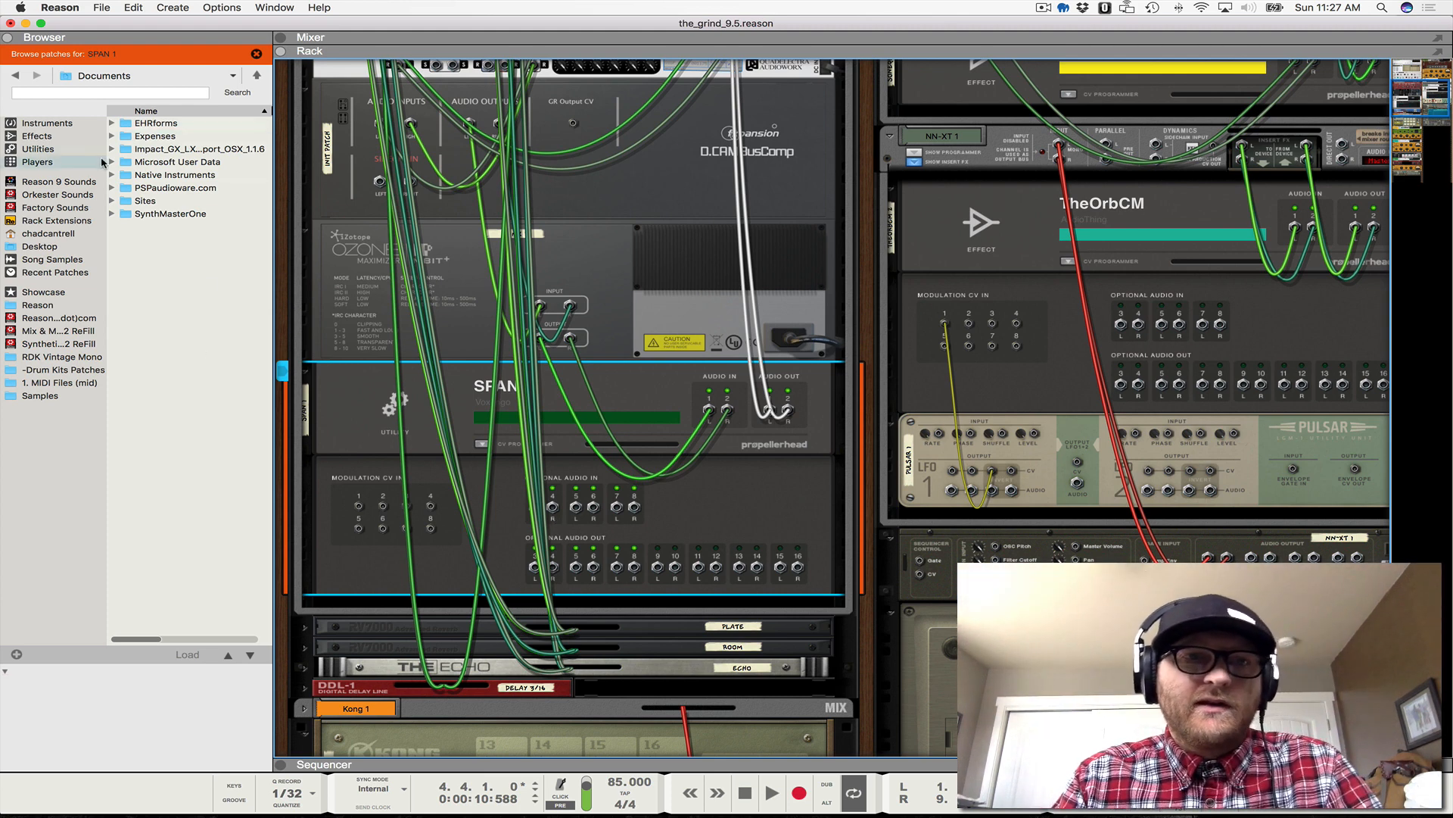
Step: Add a Spider Audio Merger & Splitter below the Pulsar in the NN-XT 1 channel's insert chain
click(72, 149)
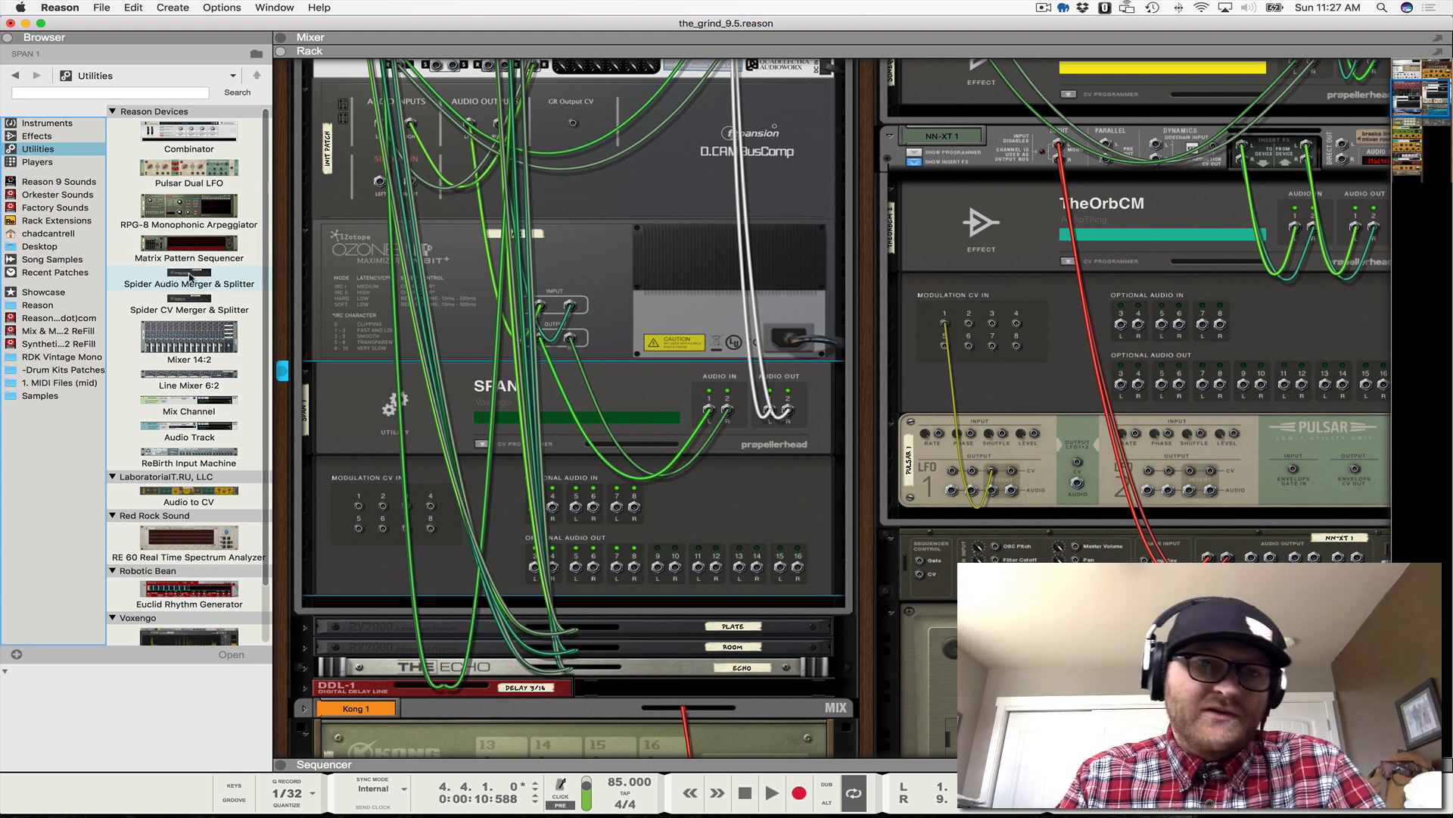
drag(189, 276, 1049, 517)
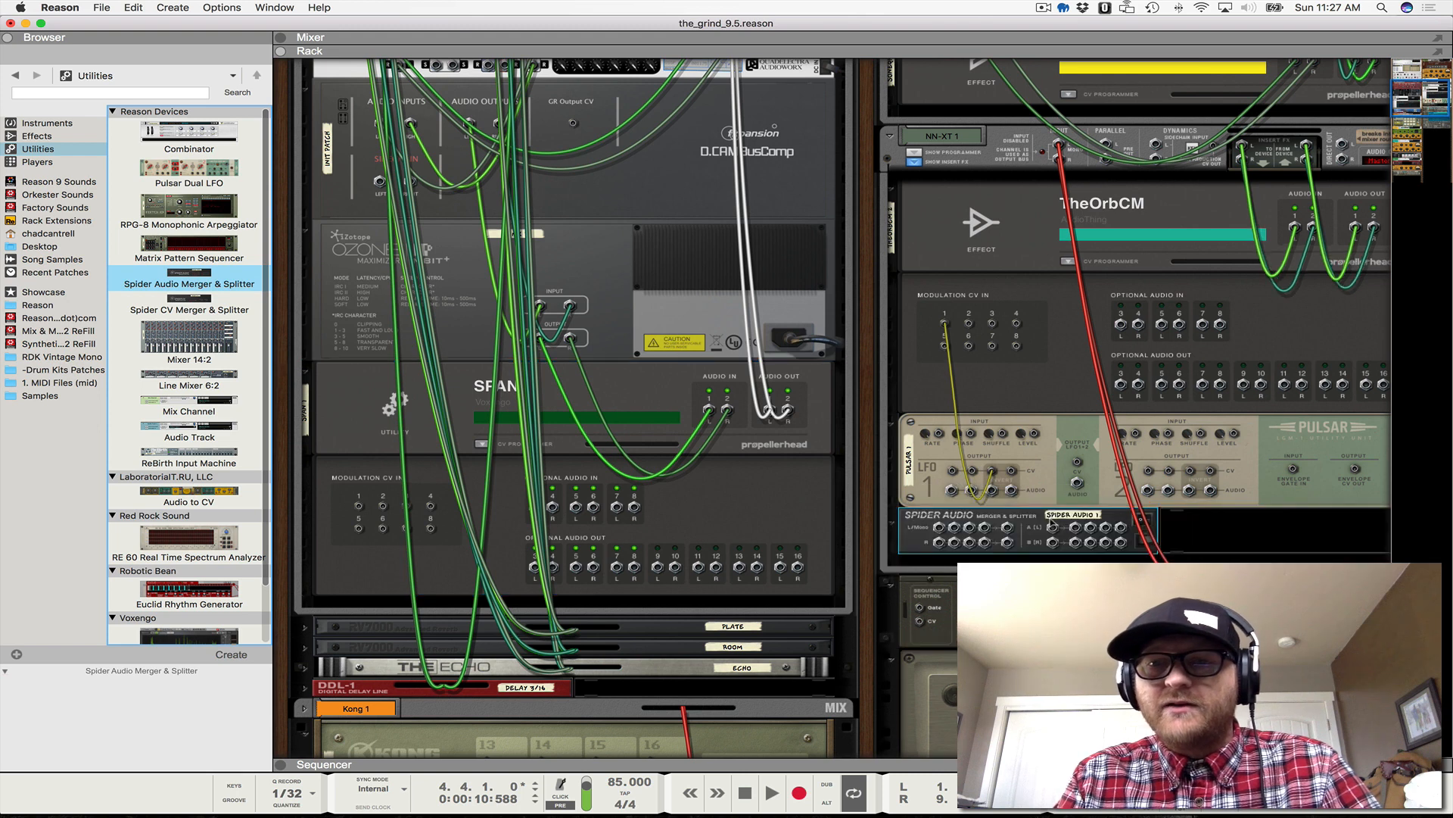
scroll(1183, 543, right, 3)
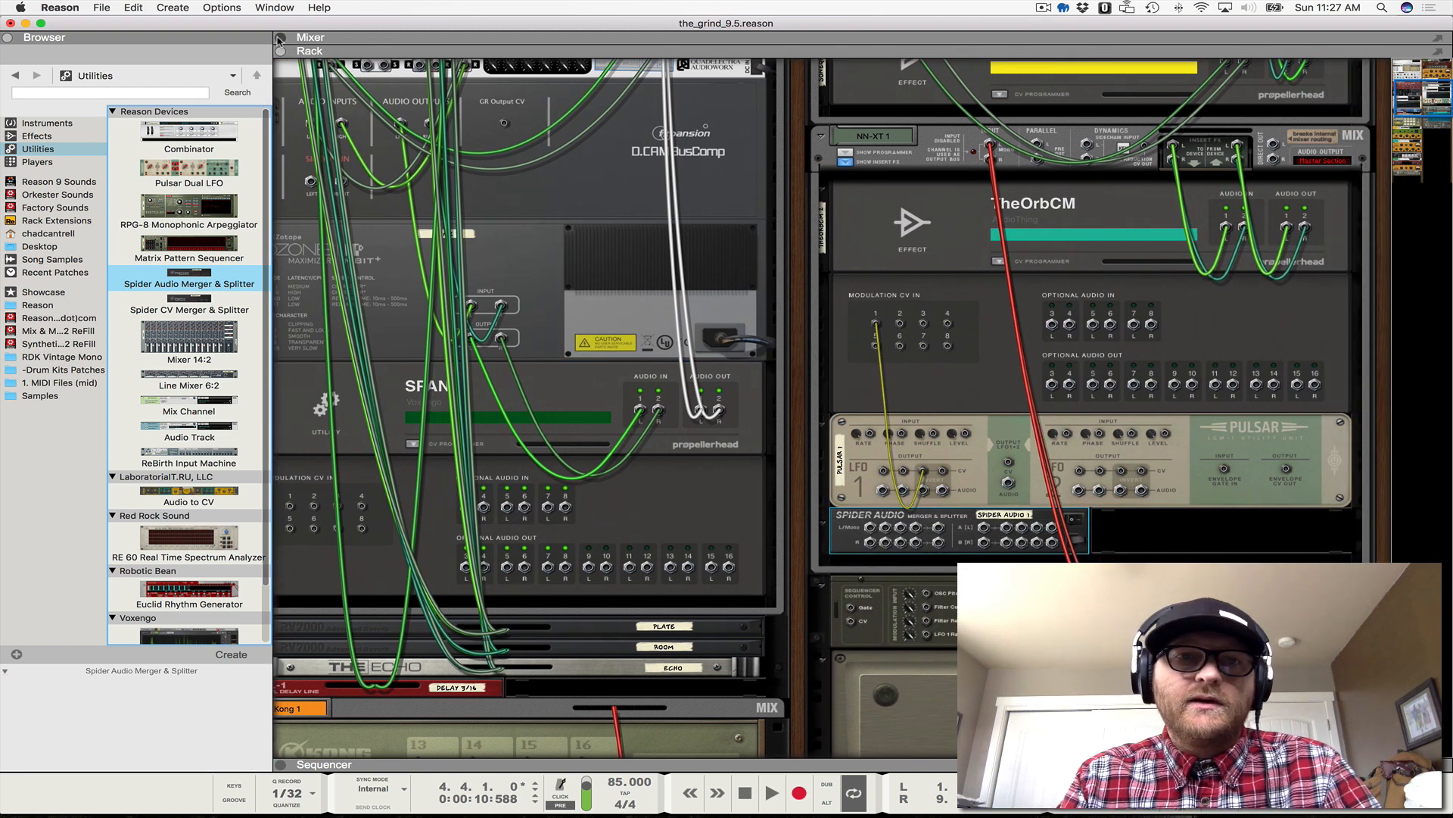
Step: Reroute TheOrbCM's audio output into the Spider's splitter and connect a splitter output to the NN-XT 1 channel's insert return
click(280, 38)
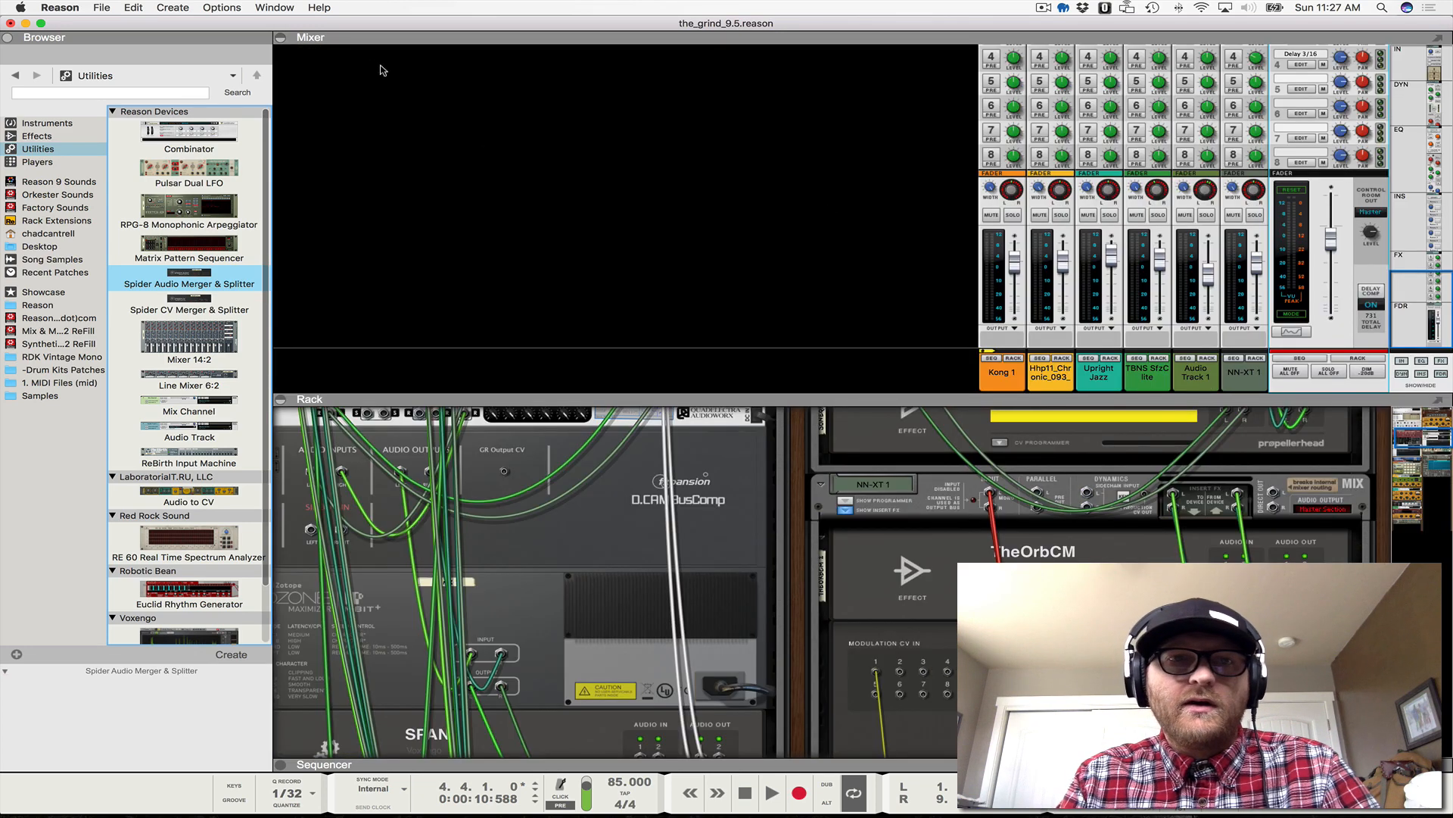
click(281, 38)
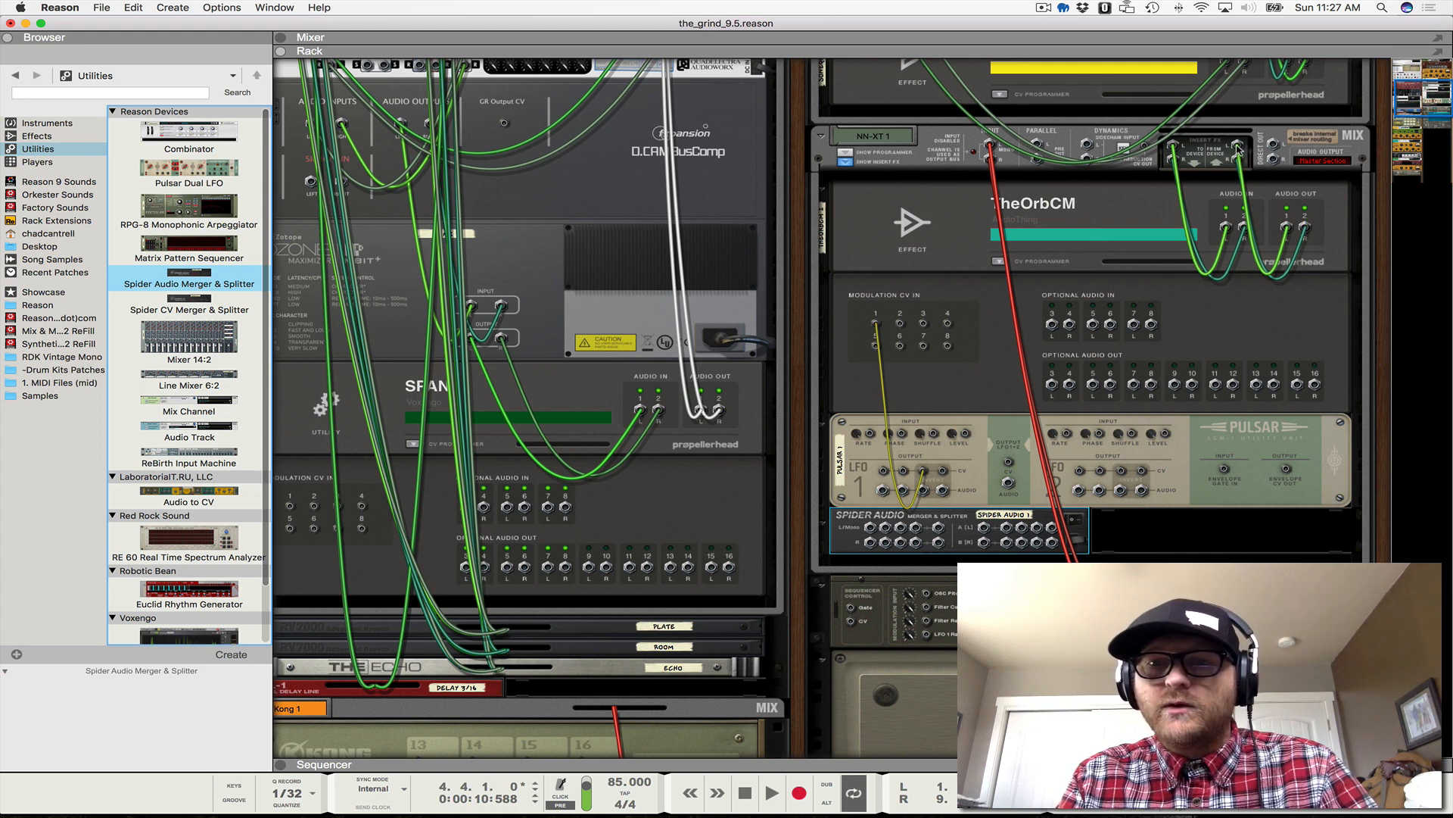
drag(1238, 149, 1305, 229)
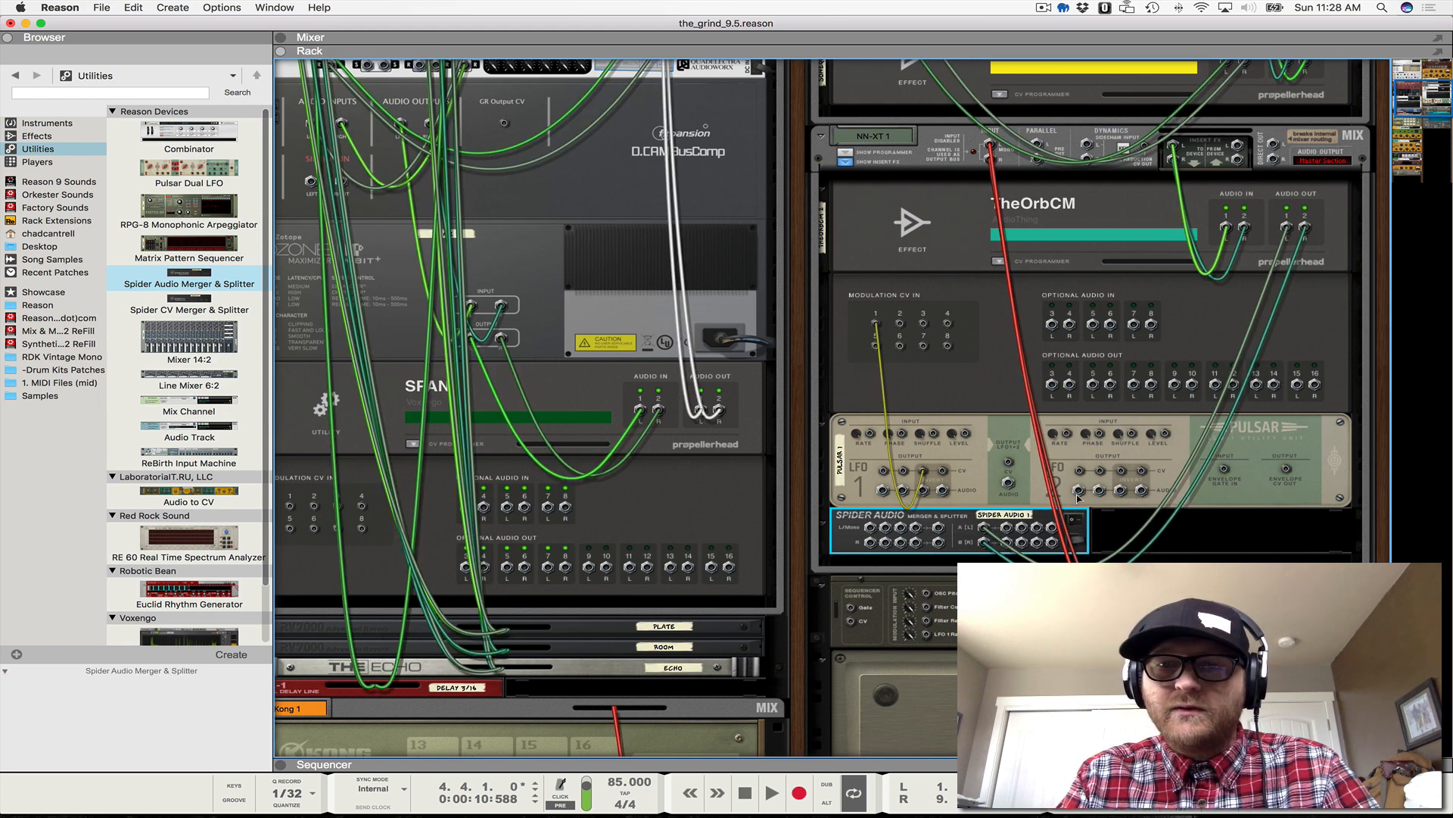
drag(1006, 529, 1239, 146)
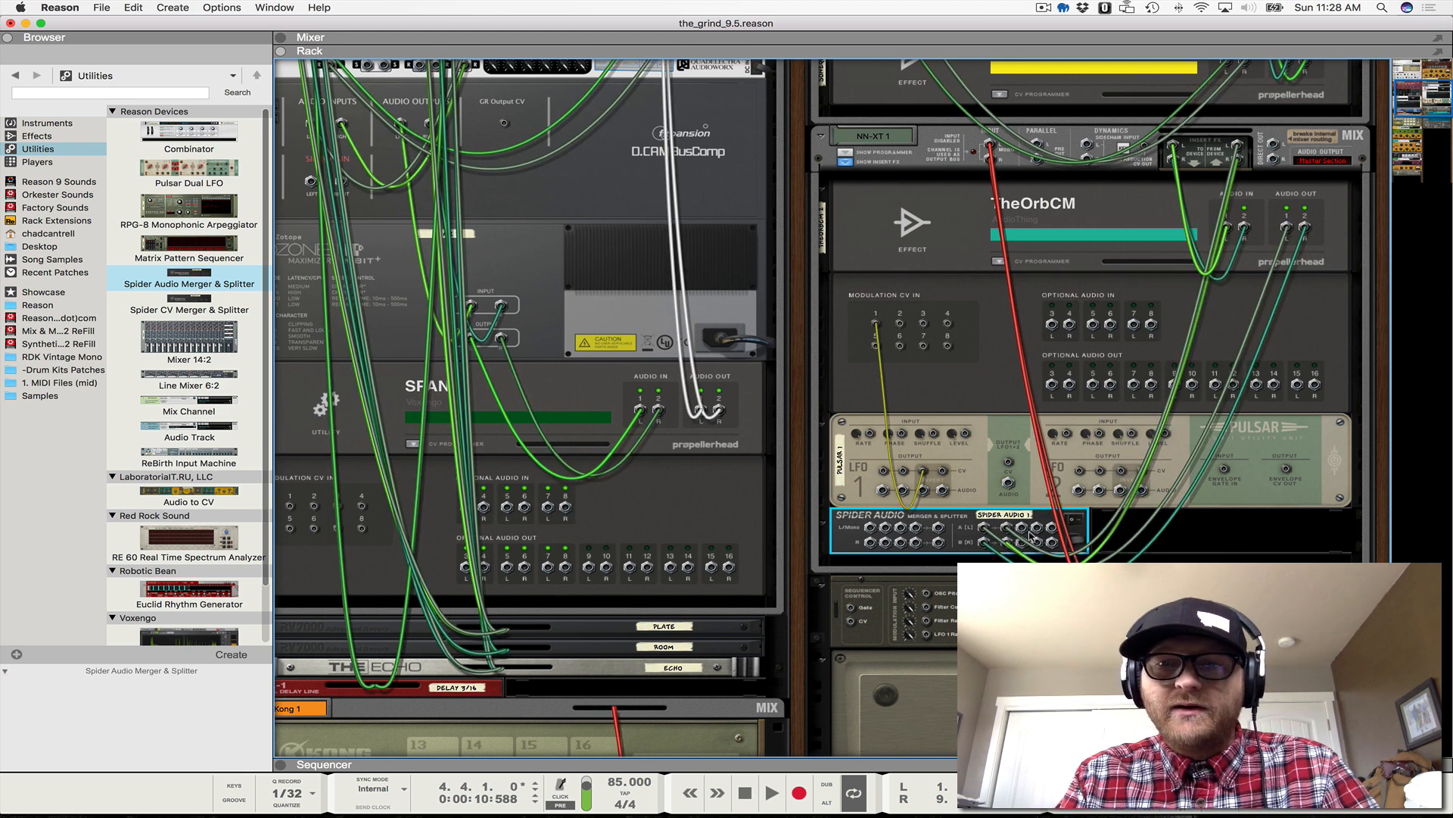
Step: Patch a second splitter output into the Spider's first merger input and connect the merged output to SPAN's optional audio input 3
drag(1023, 529, 871, 534)
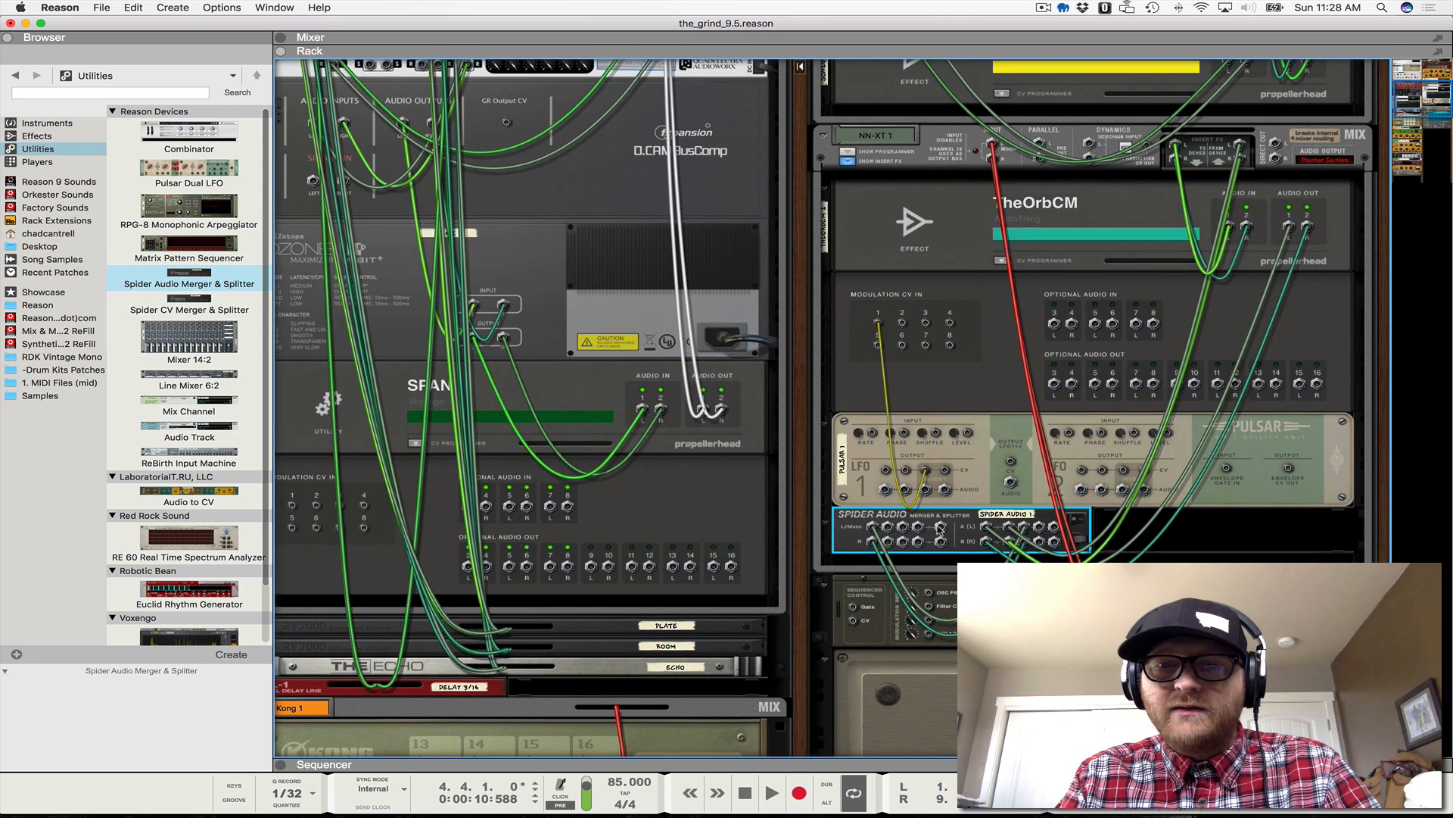
drag(943, 529, 470, 512)
click(671, 513)
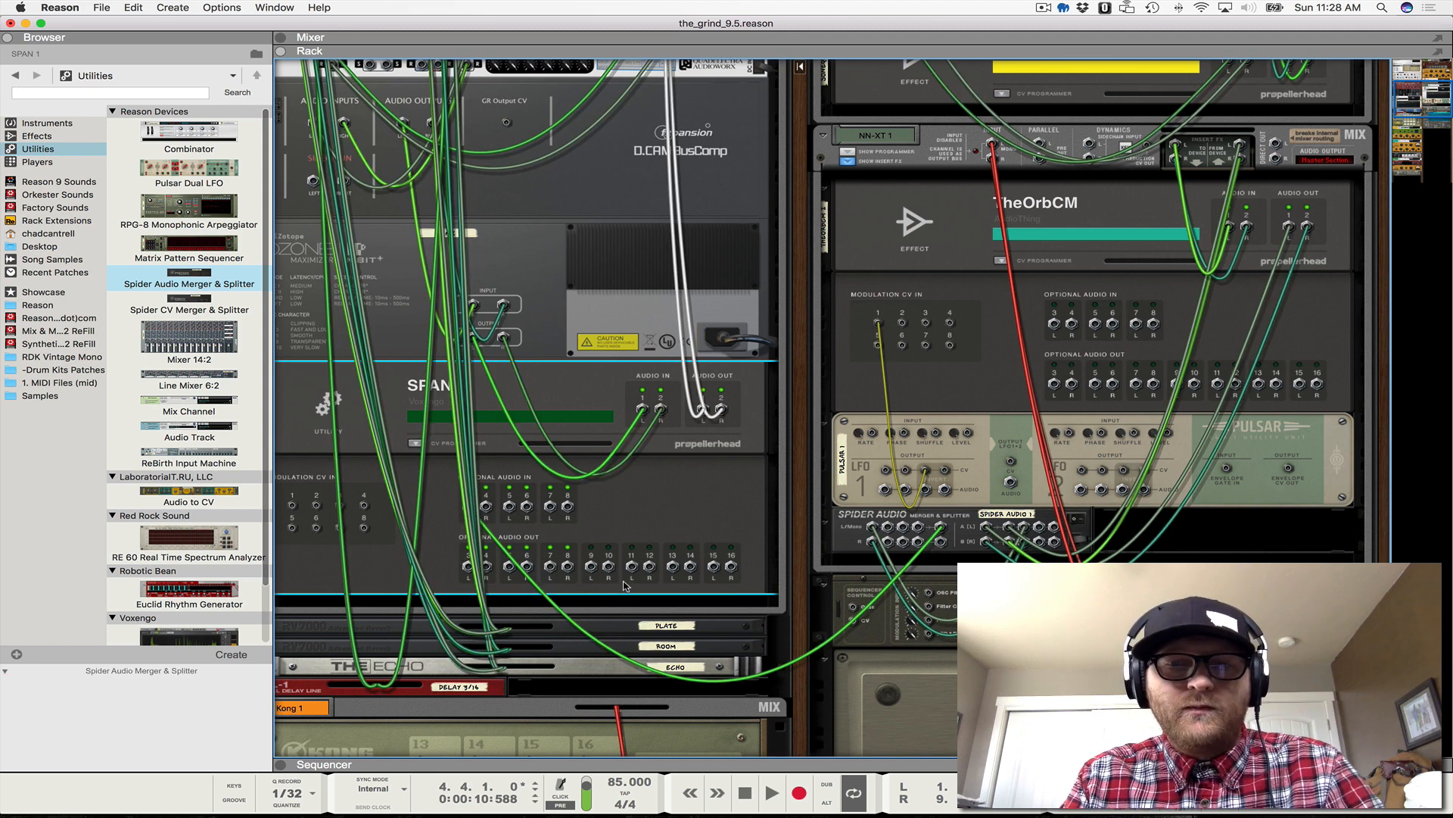
Step: Locate the Audio Track 1 channel in the rack and add a Spider Audio Merger & Splitter below SonEQFree in its insert chain
scroll(933, 573, down, 5)
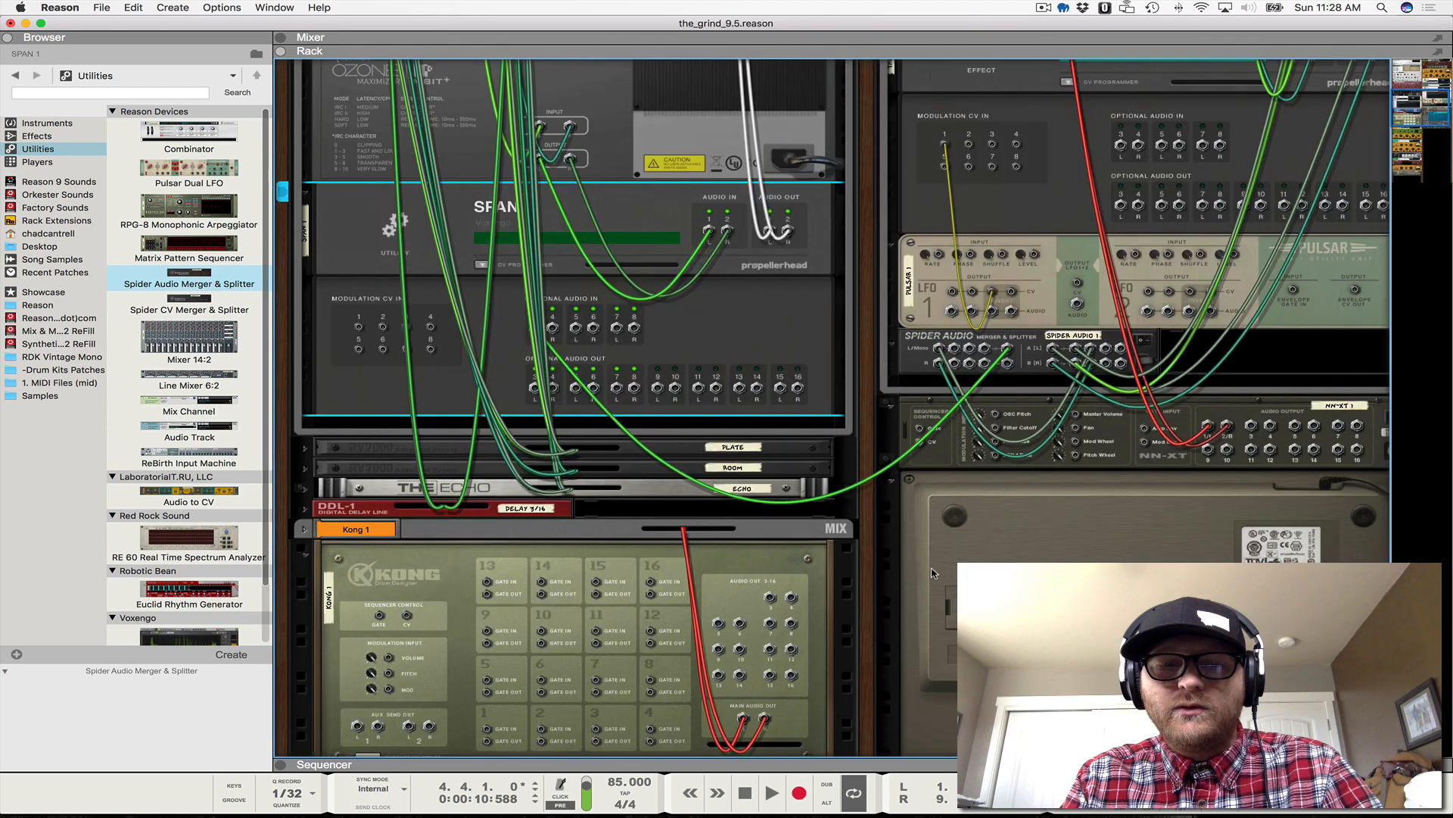
scroll(932, 573, up, 1)
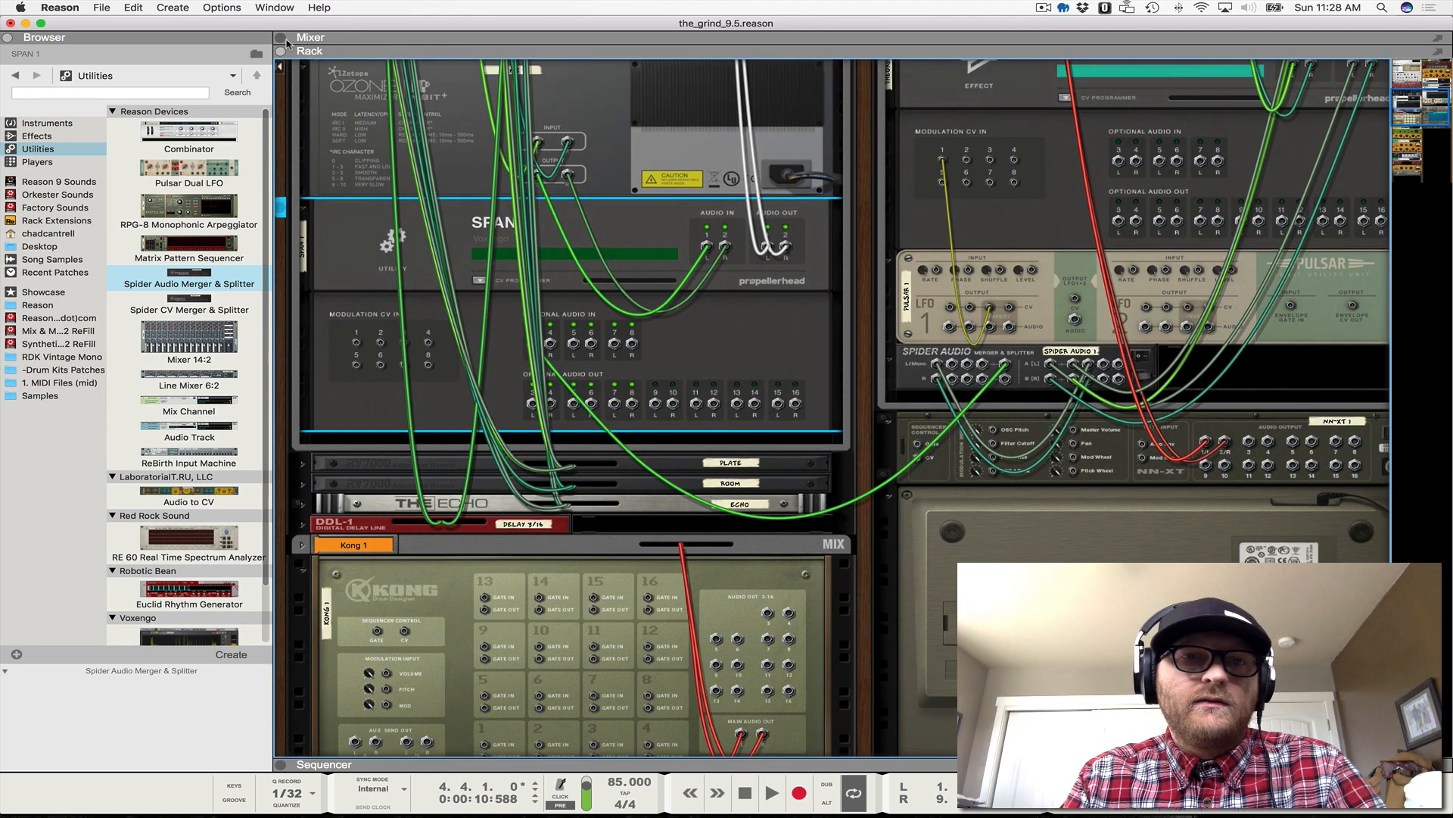
click(281, 38)
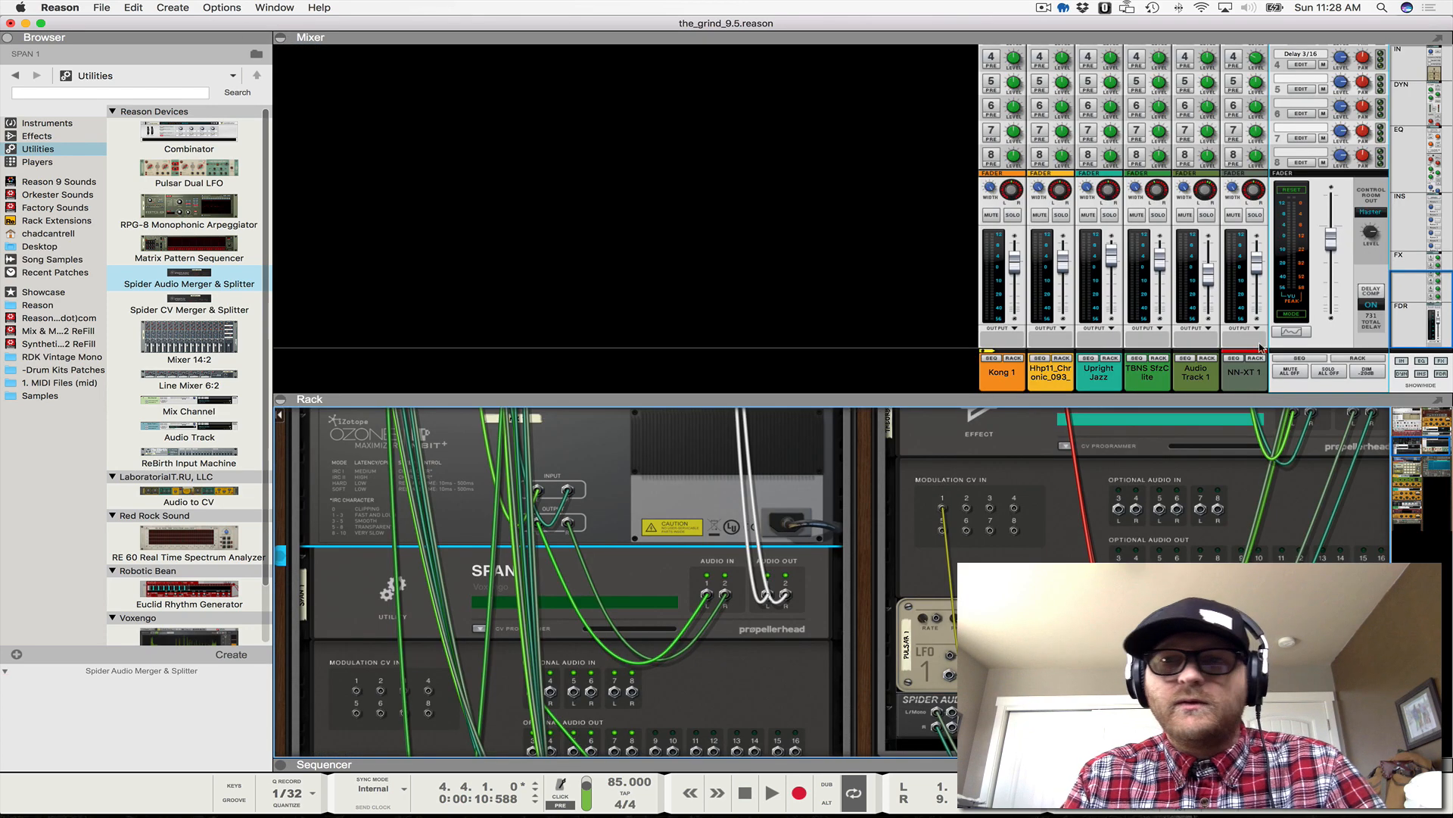
click(1208, 358)
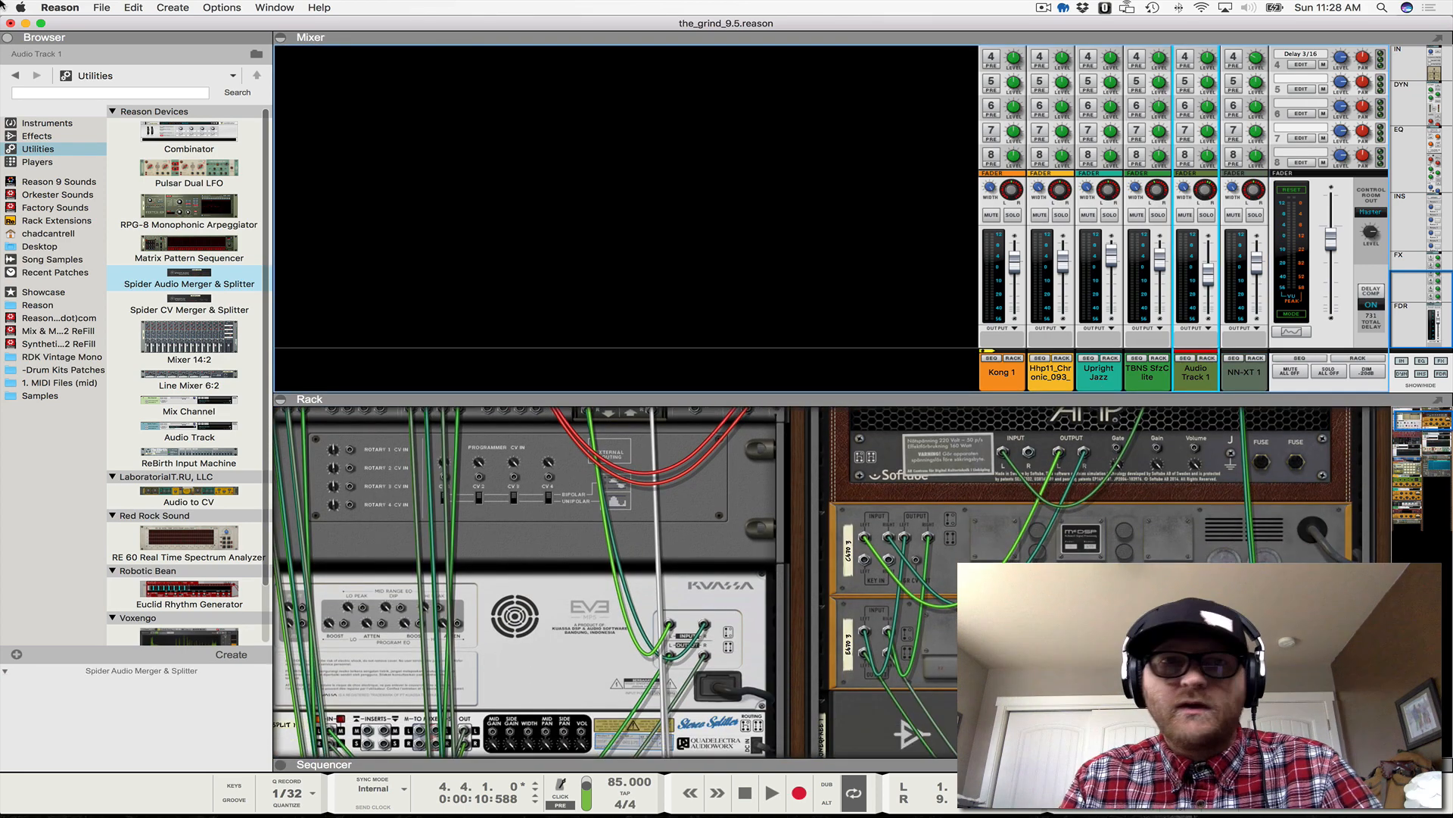
click(280, 38)
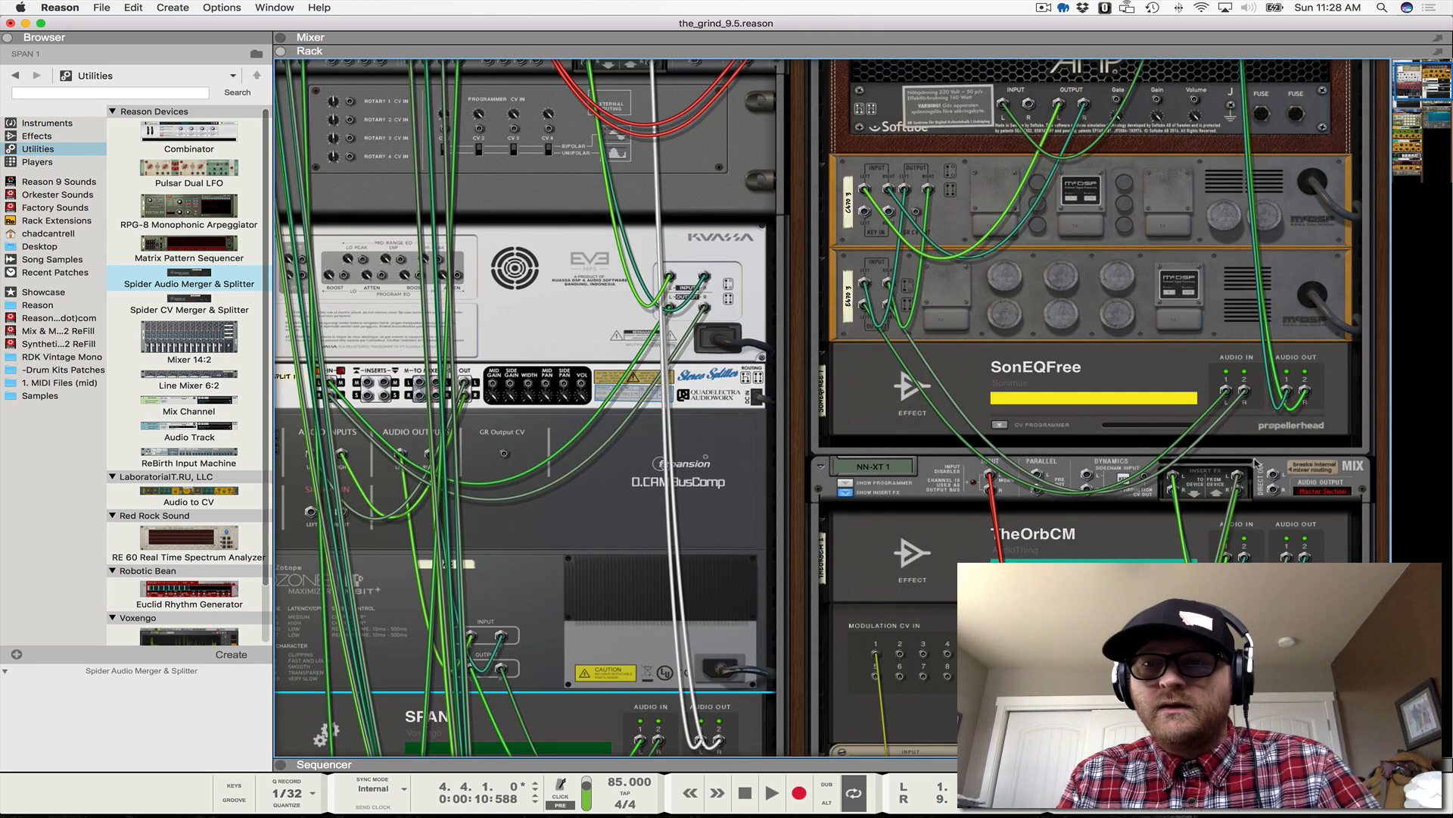
drag(209, 283, 1099, 443)
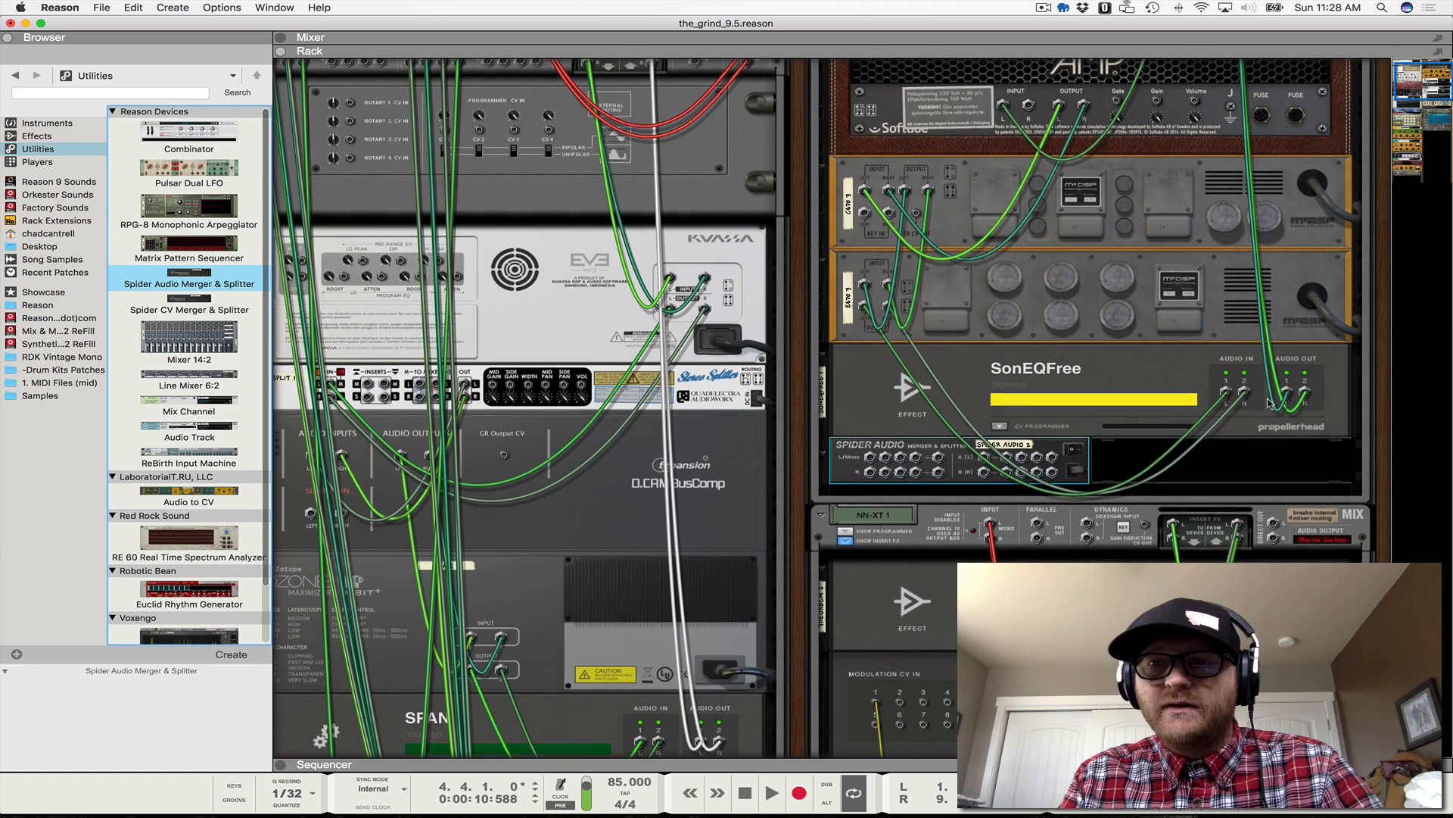
Step: Reroute SonEQFree's audio output from the Audio Track 1 insert return into the new Spider's splitter input
scroll(1271, 403, up, 4)
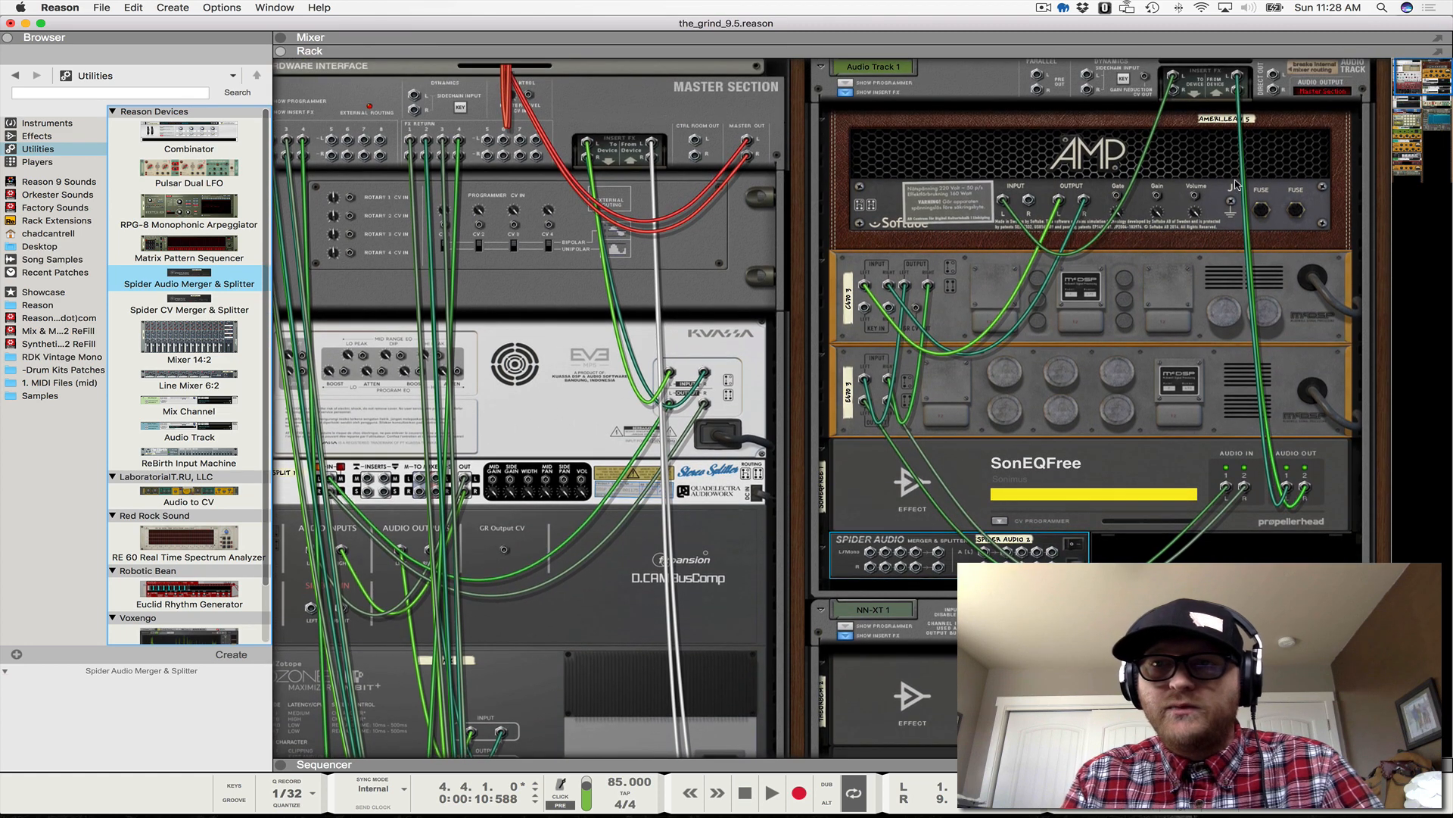
click(1236, 75)
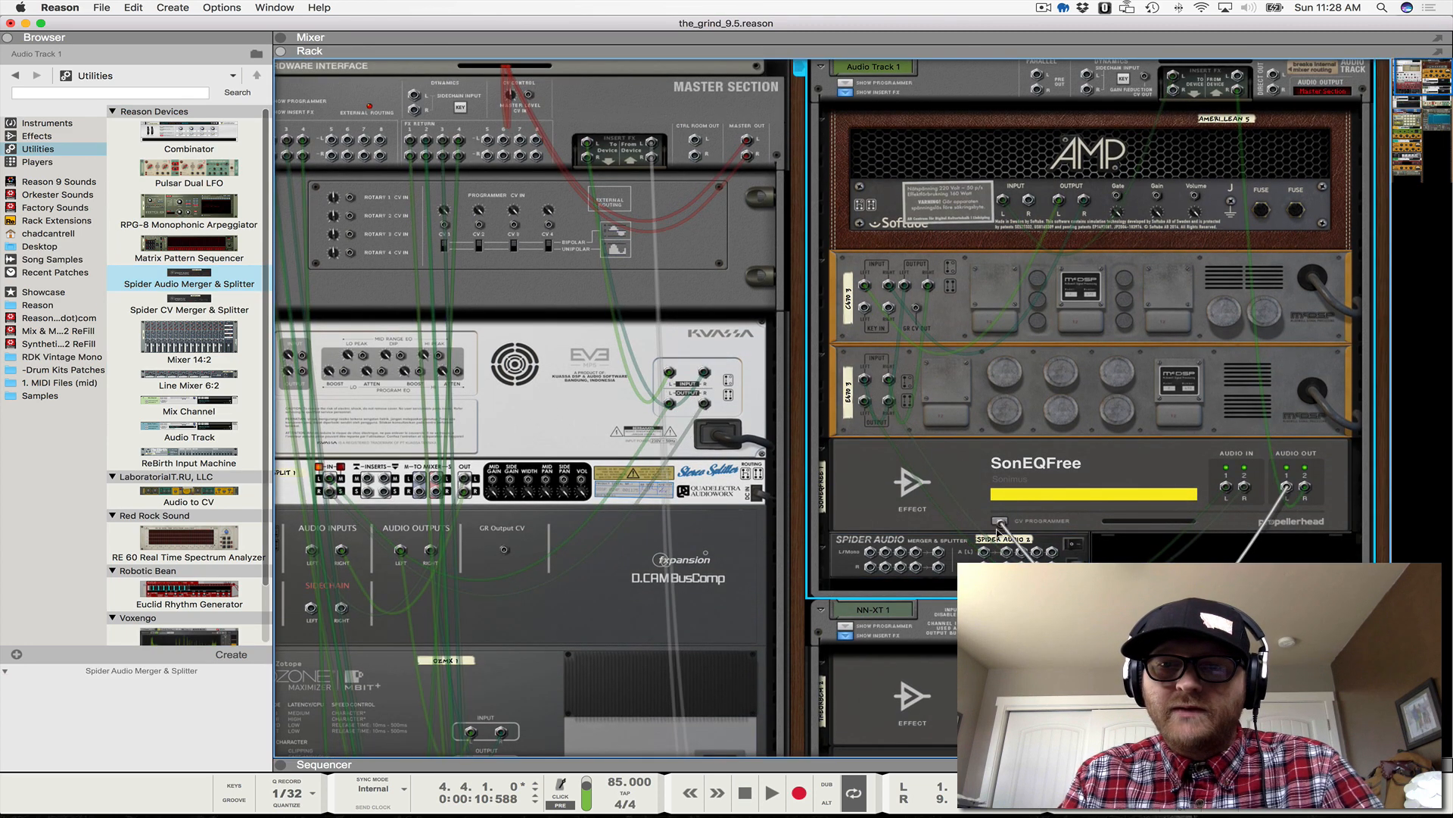
drag(984, 566, 1305, 490)
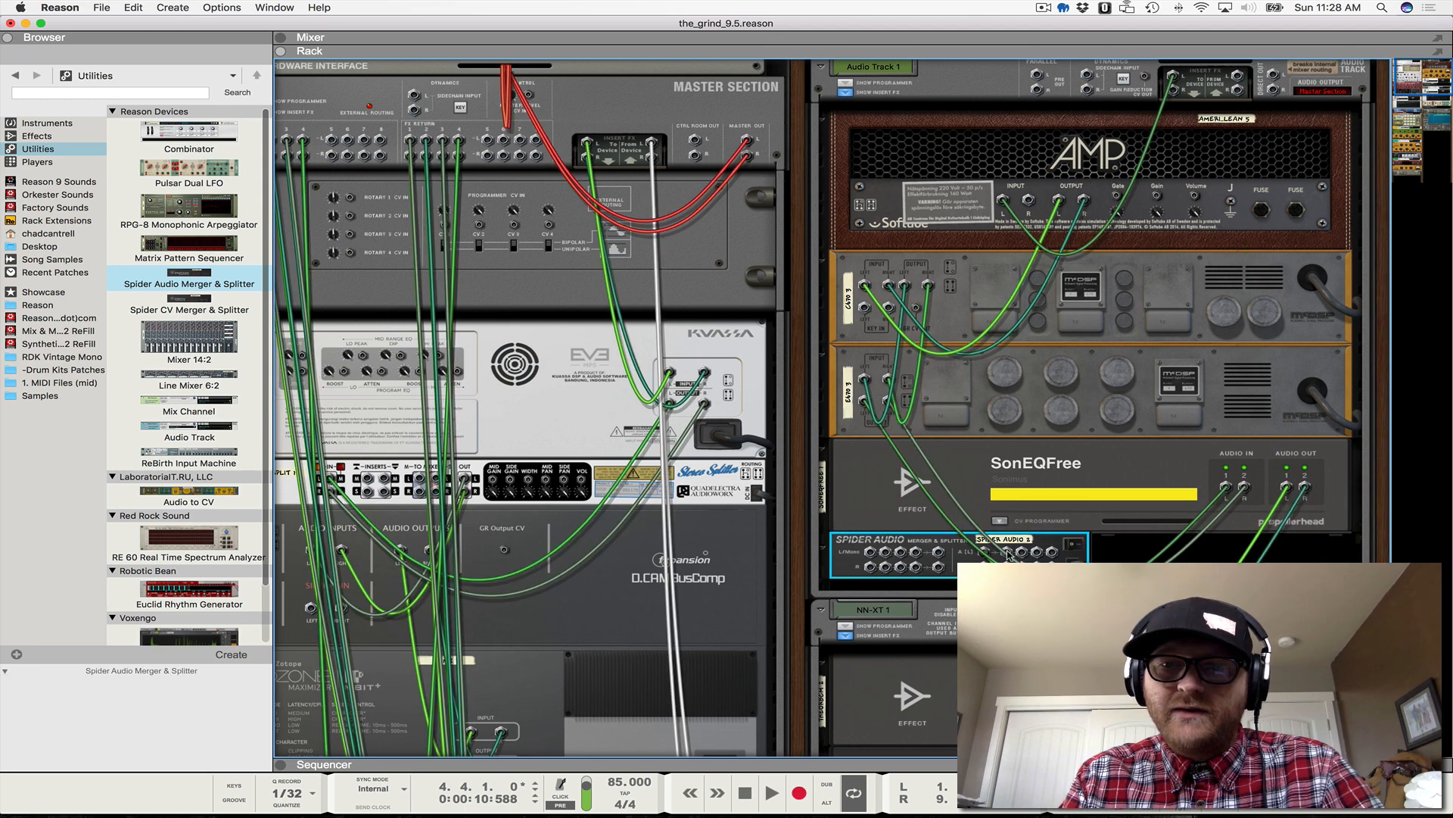
Step: Connect one splitter output to Audio Track 1's insert return and route a second through the first merger input to SPAN's next free optional audio input
drag(1008, 553, 1238, 77)
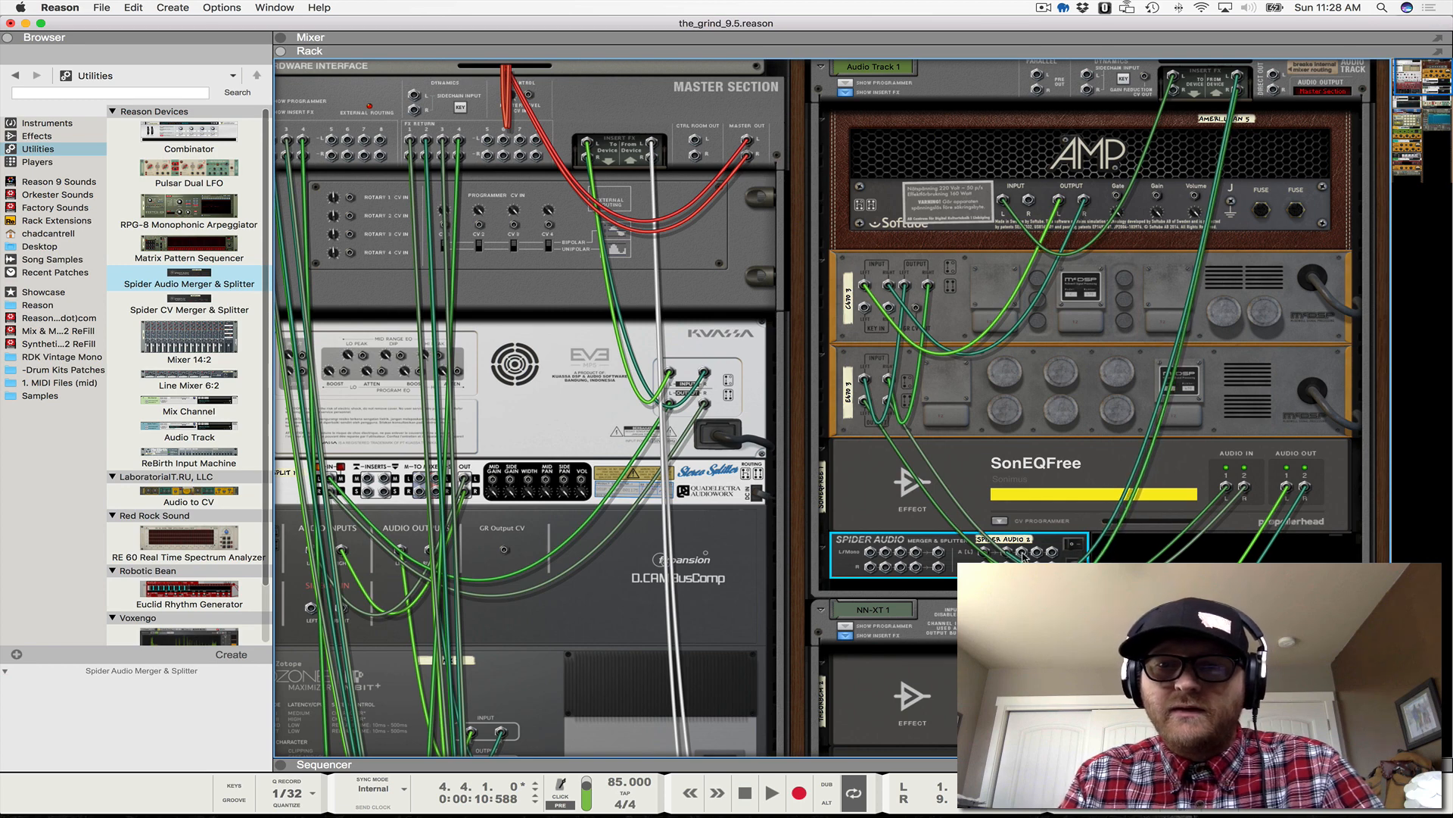
drag(1022, 553, 871, 554)
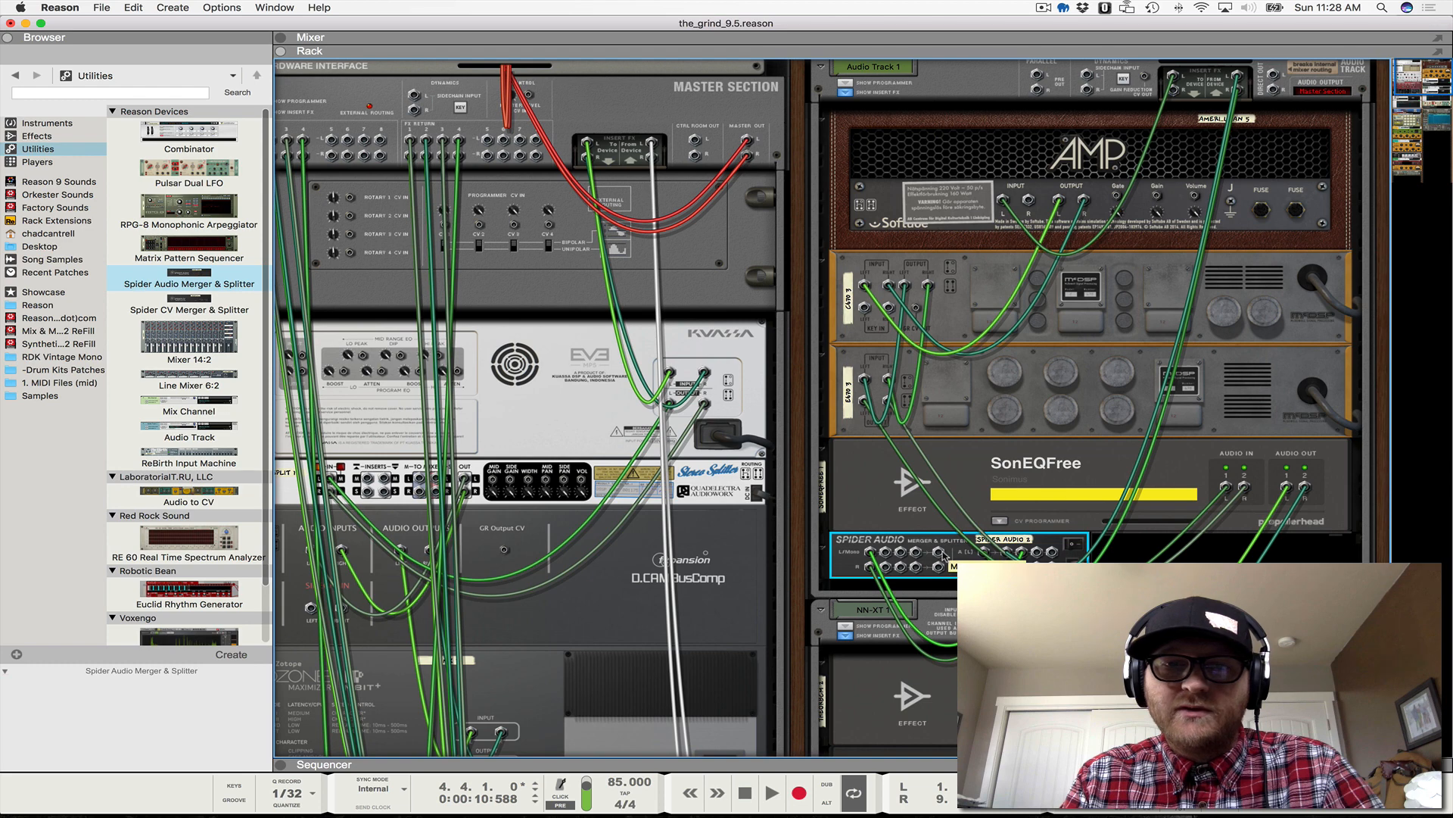
drag(936, 552, 485, 701)
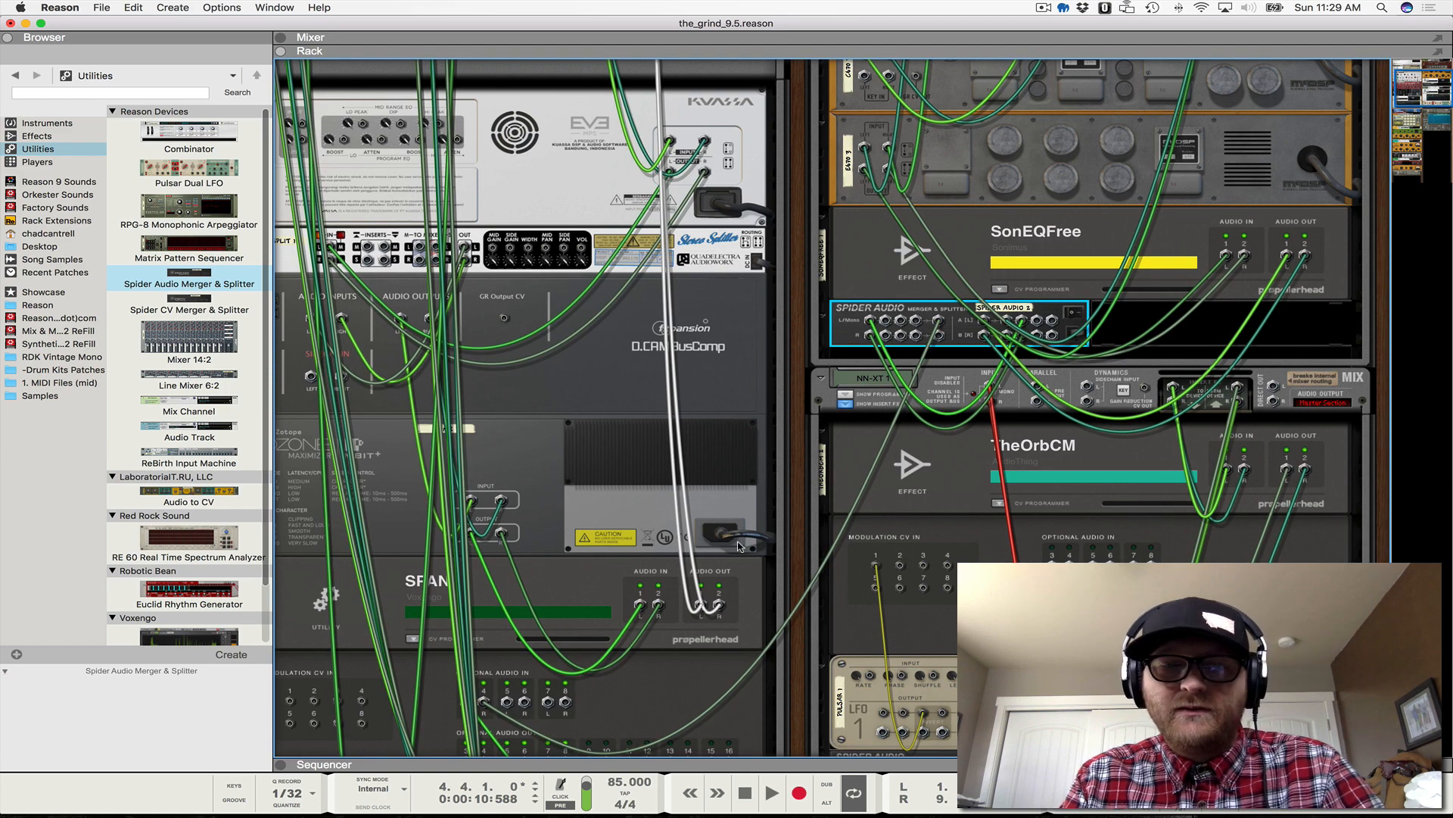
Step: Turn the rack to its front side, open SPAN's plugin window from the master section and reposition it over the rack
key(Tab)
scroll(697, 614, left, 2)
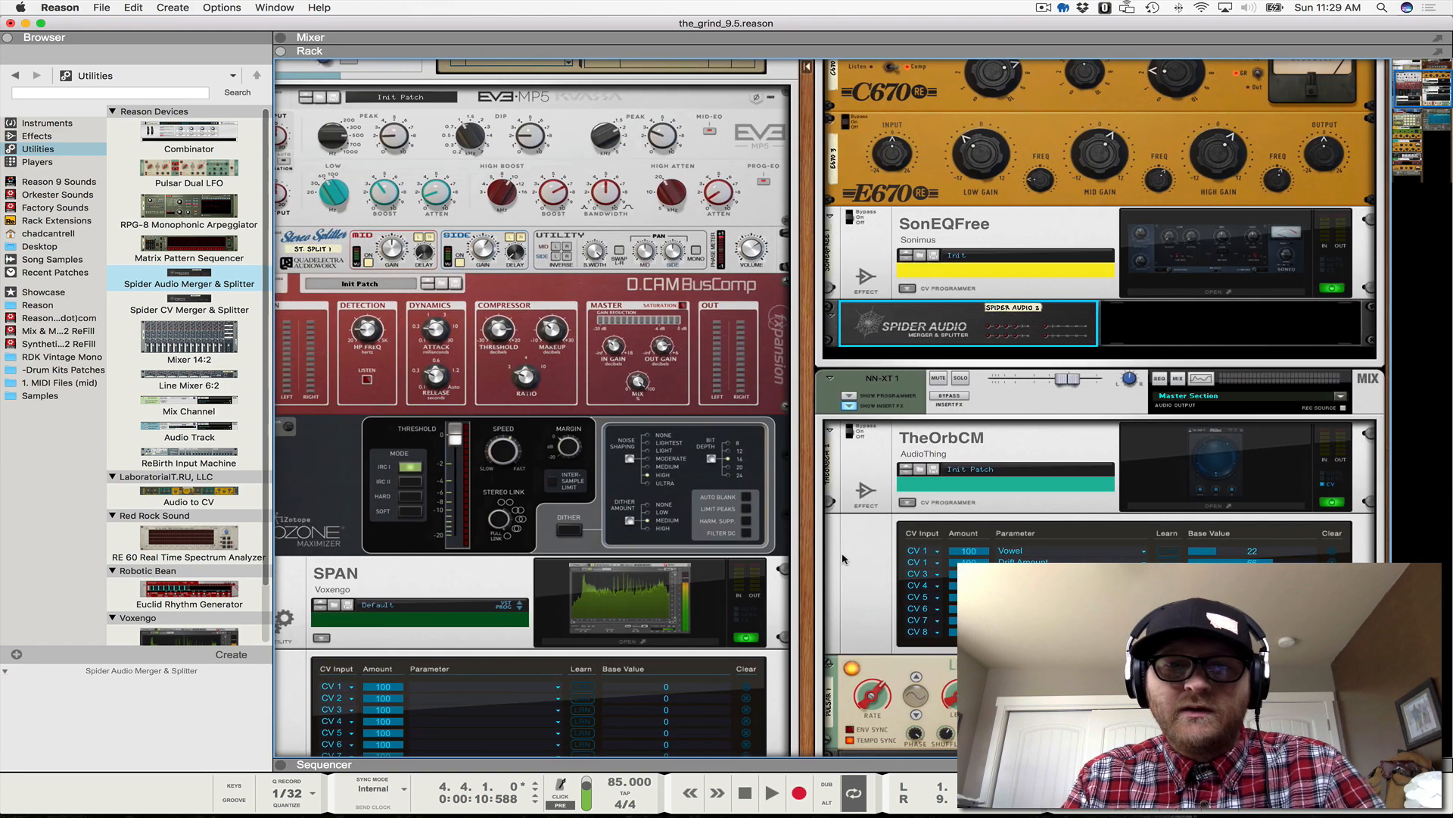
click(697, 614)
click(698, 614)
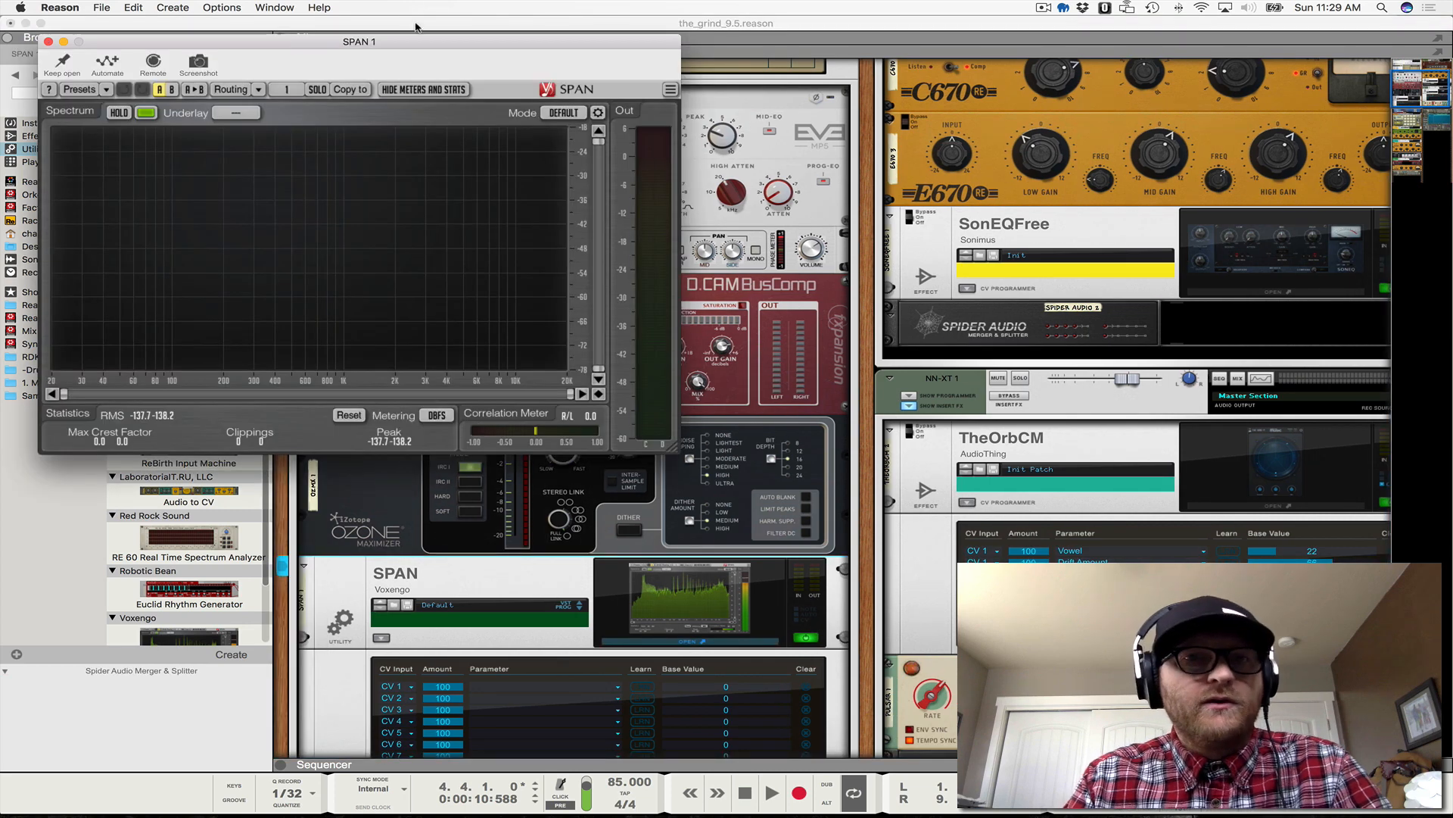
drag(401, 43, 440, 107)
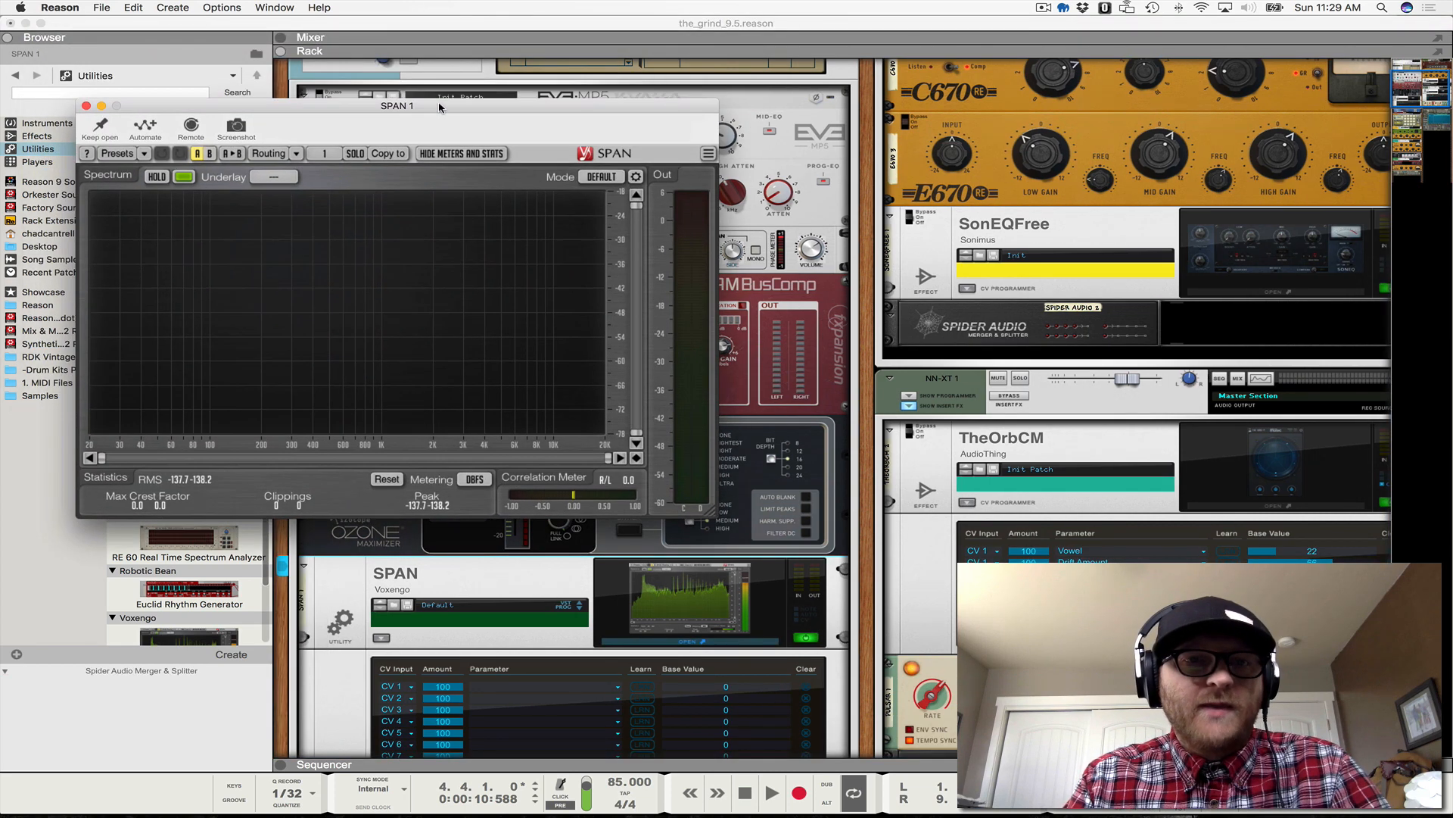
Step: In SPAN's channel routing, assign input IN3 to channel E and input IN4 to channel F
click(269, 153)
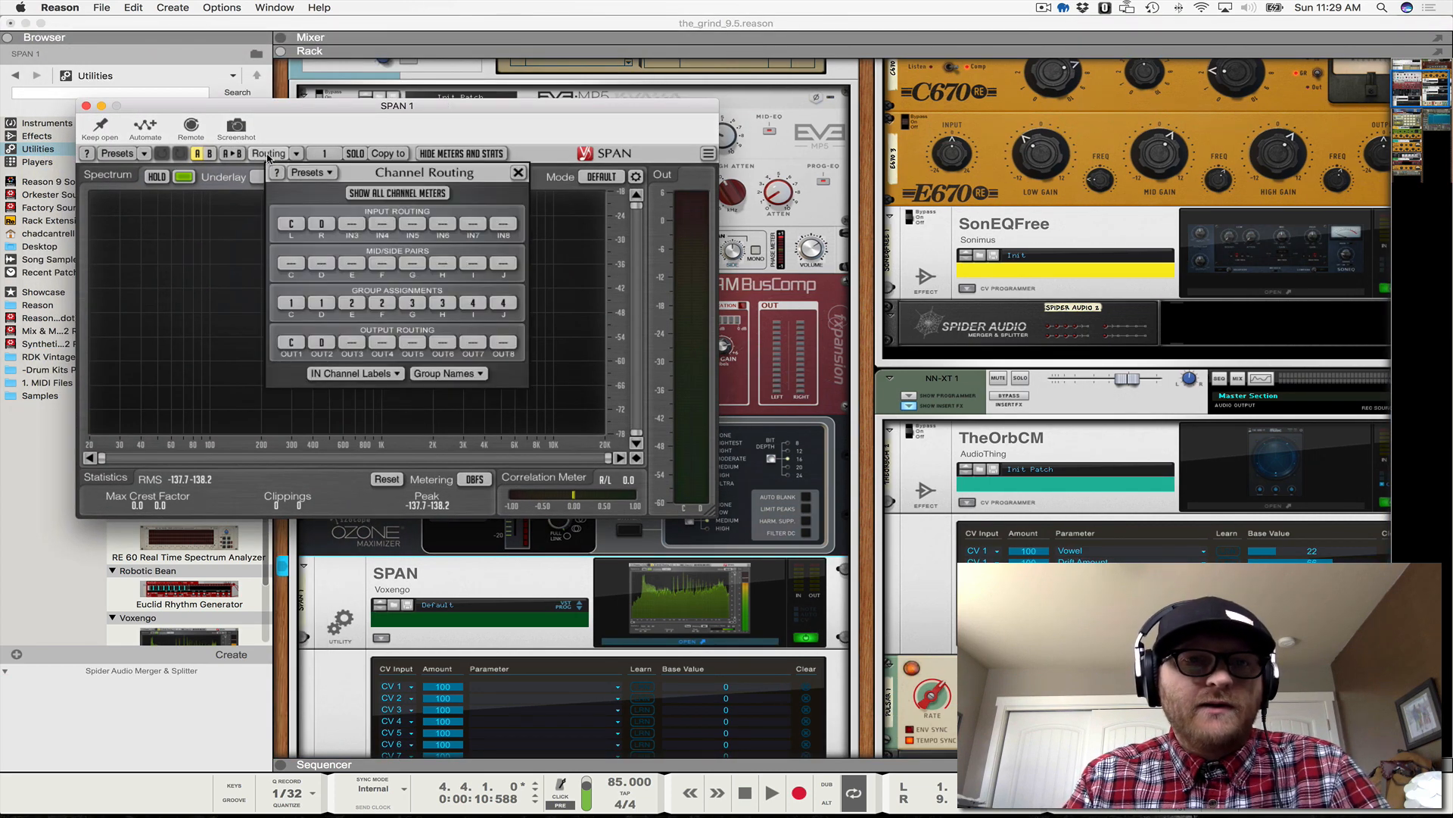
click(350, 223)
click(351, 278)
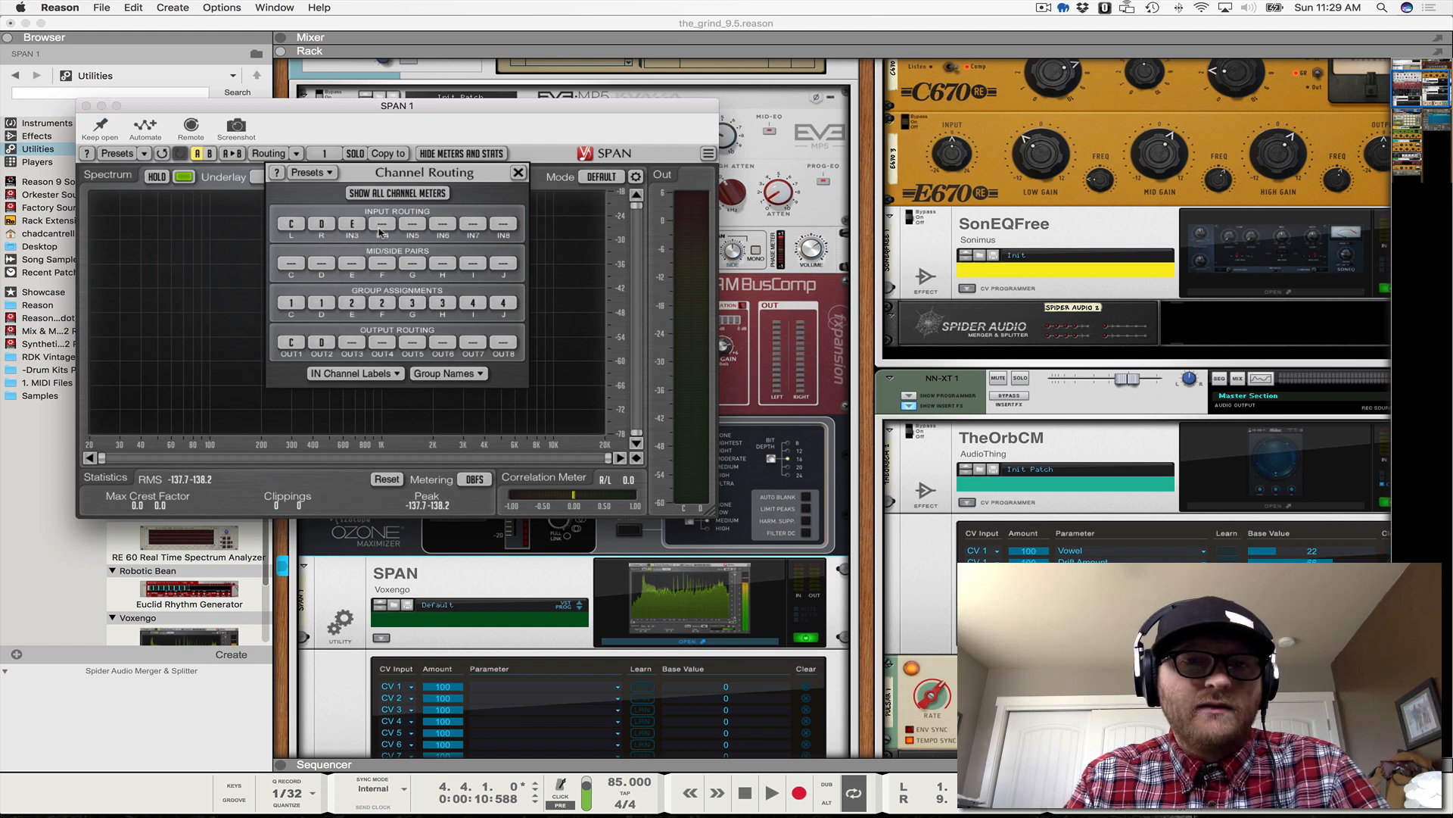
click(382, 224)
click(382, 290)
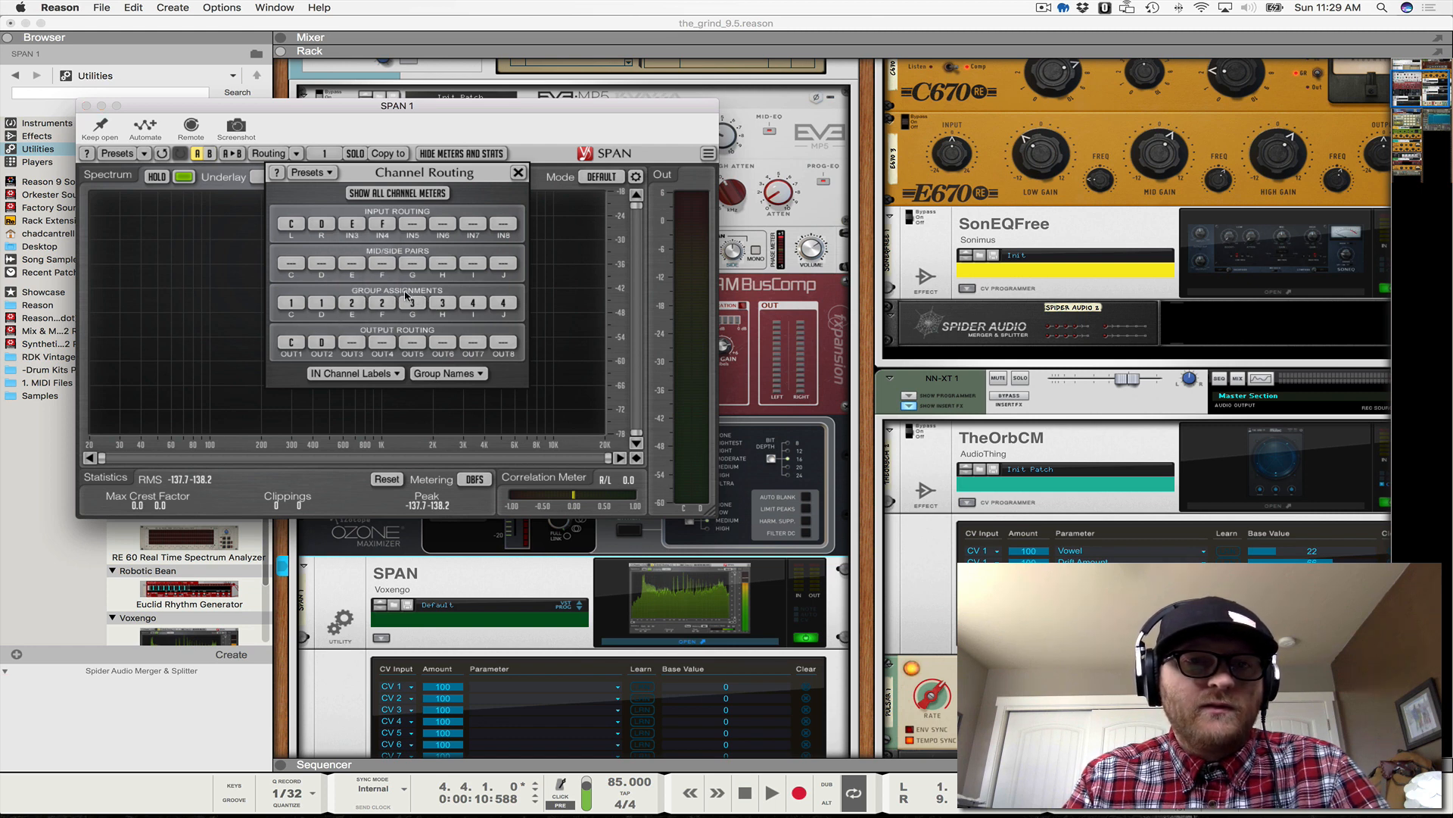
Step: Give each SPAN channel its own group: keep C in group 1 and assign D to 2, E to 3 and F to 4
click(294, 304)
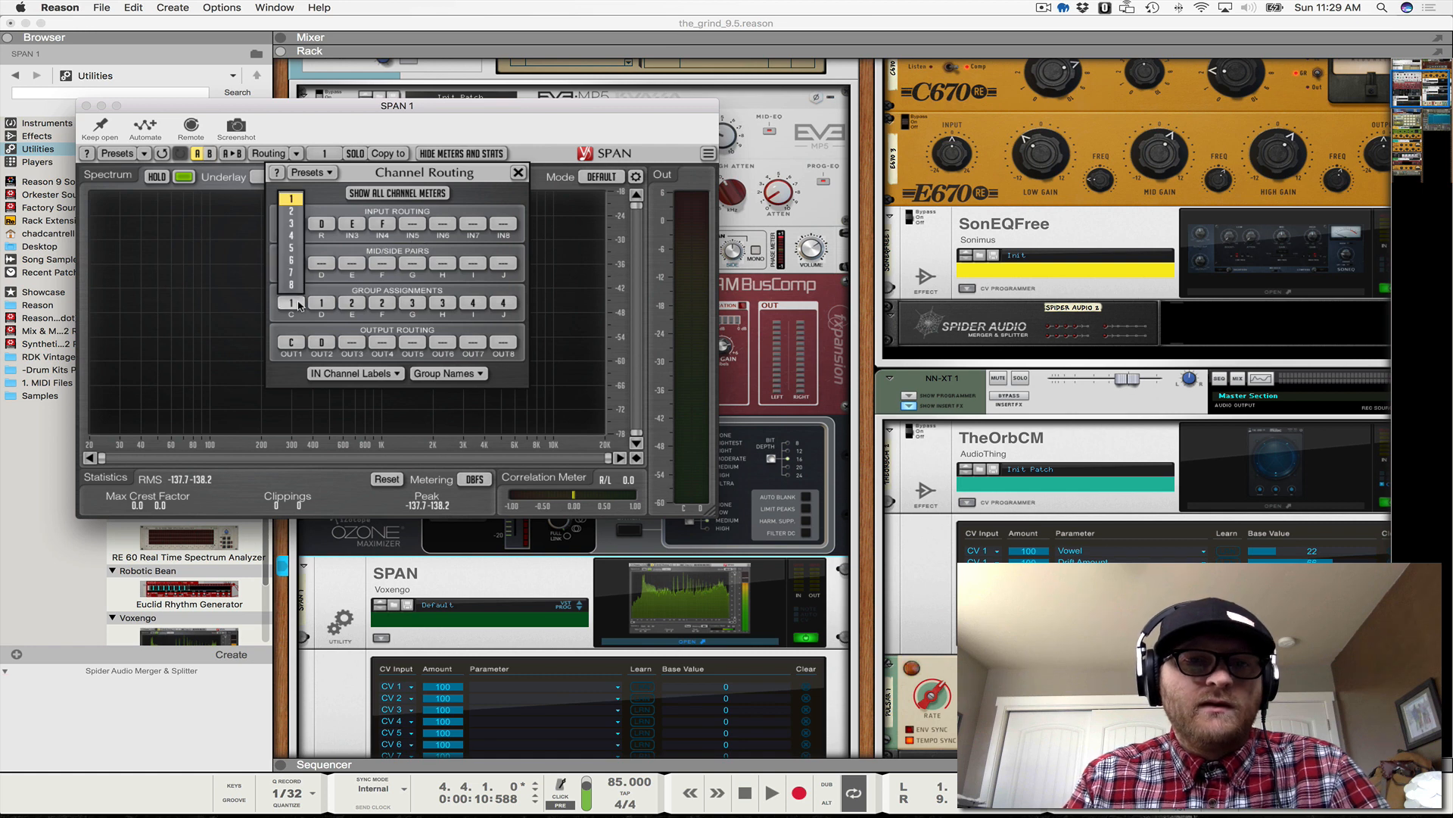
click(321, 304)
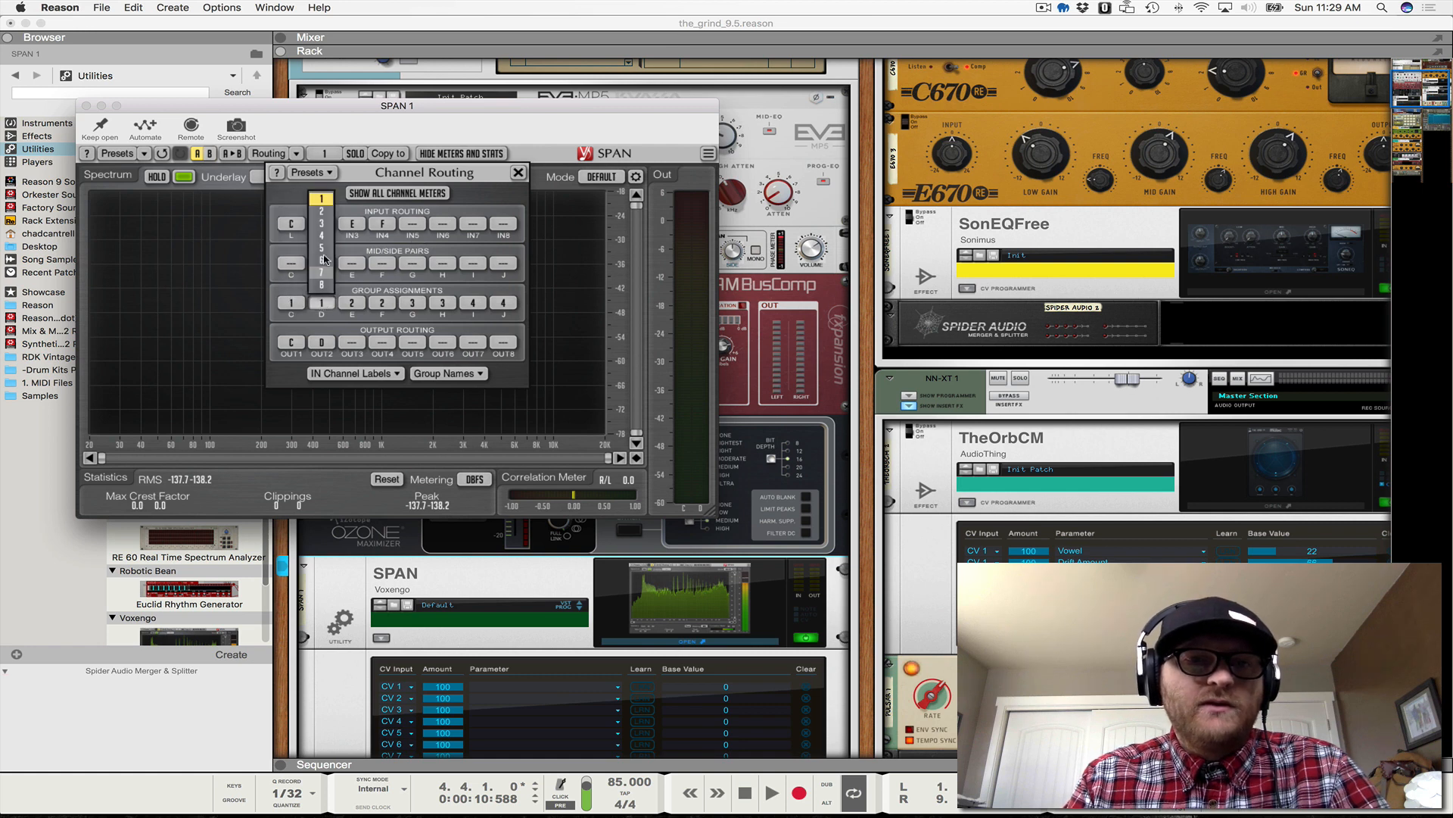
click(324, 221)
click(355, 305)
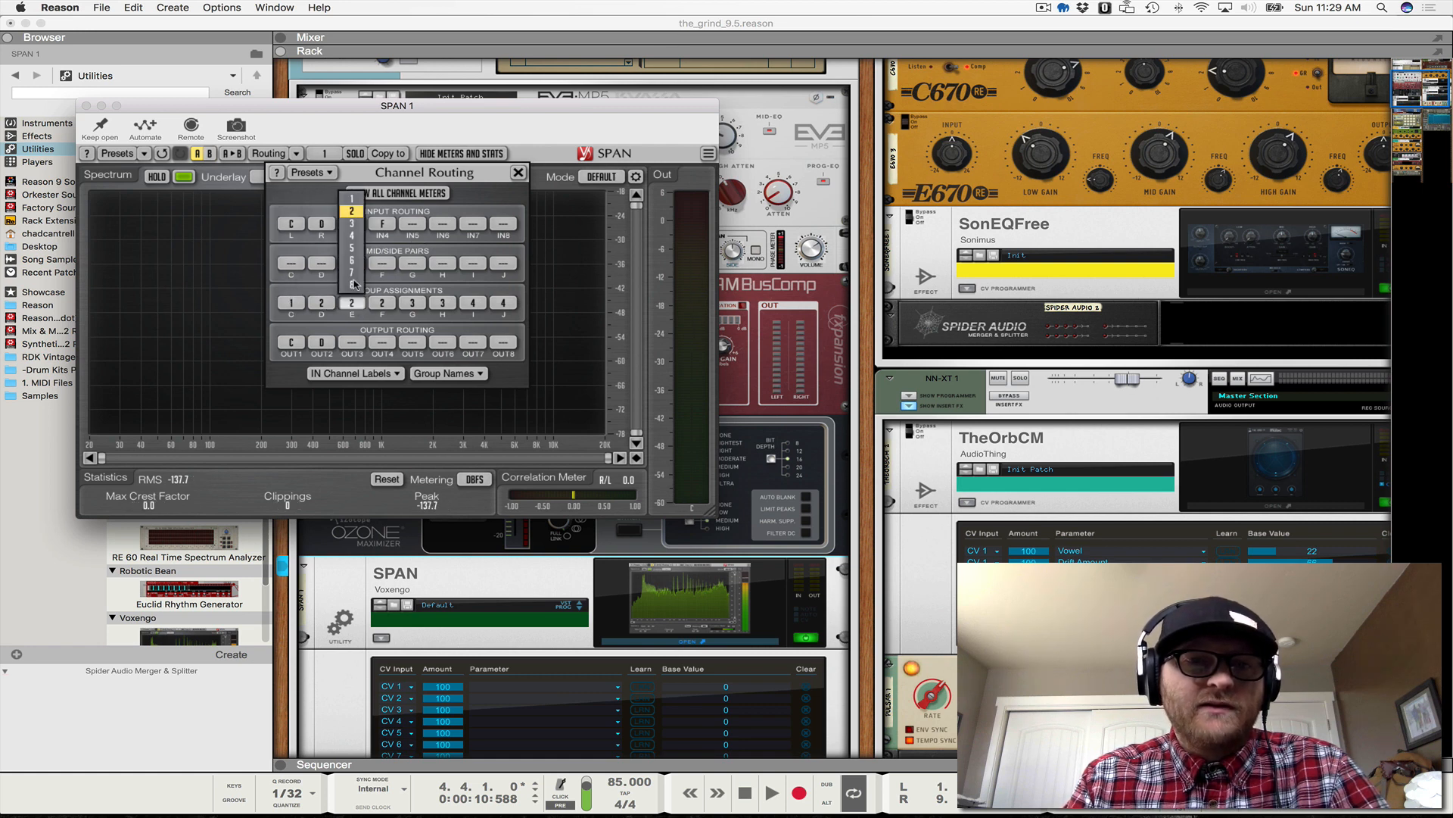
click(351, 225)
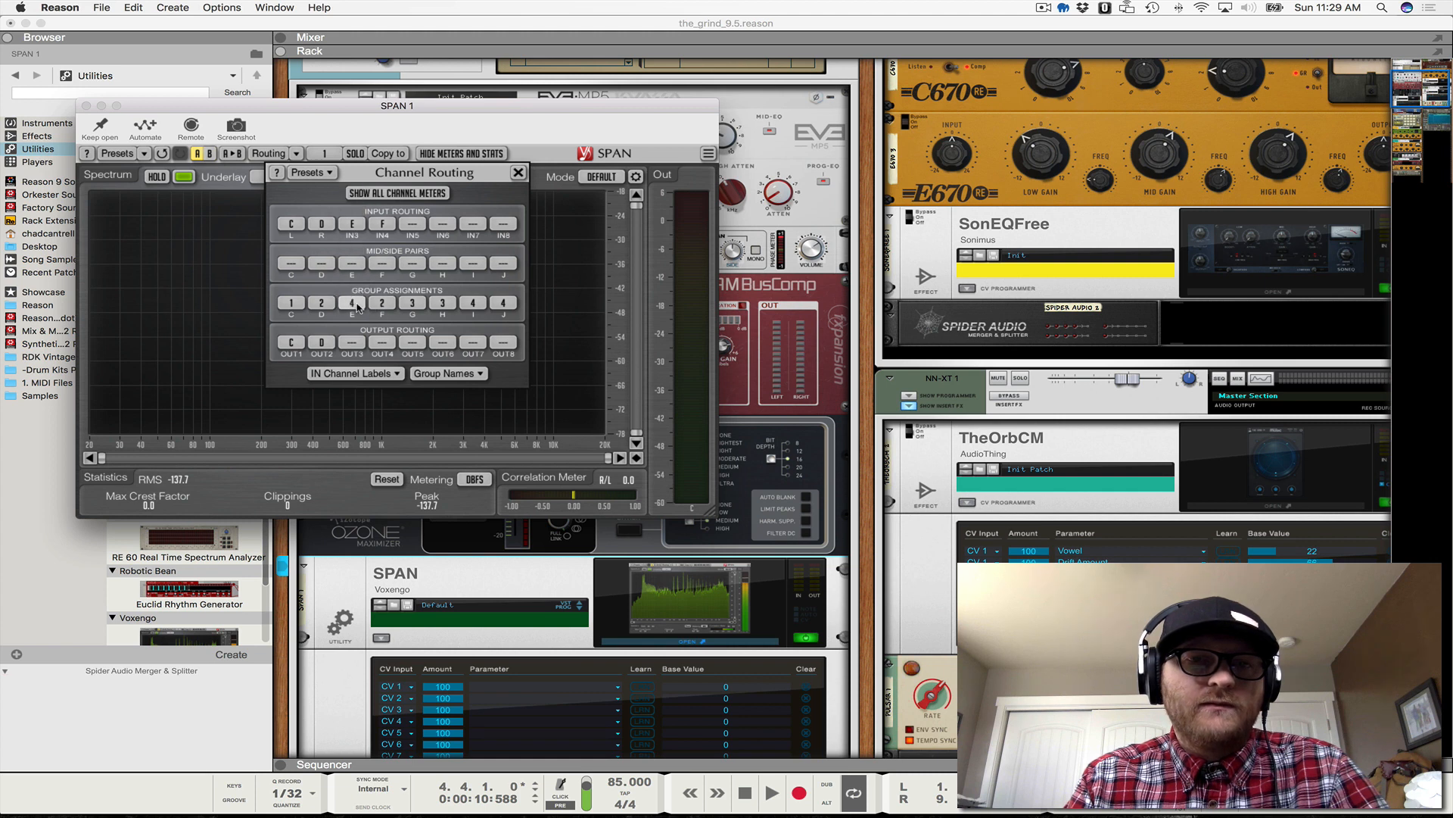
click(353, 303)
click(358, 225)
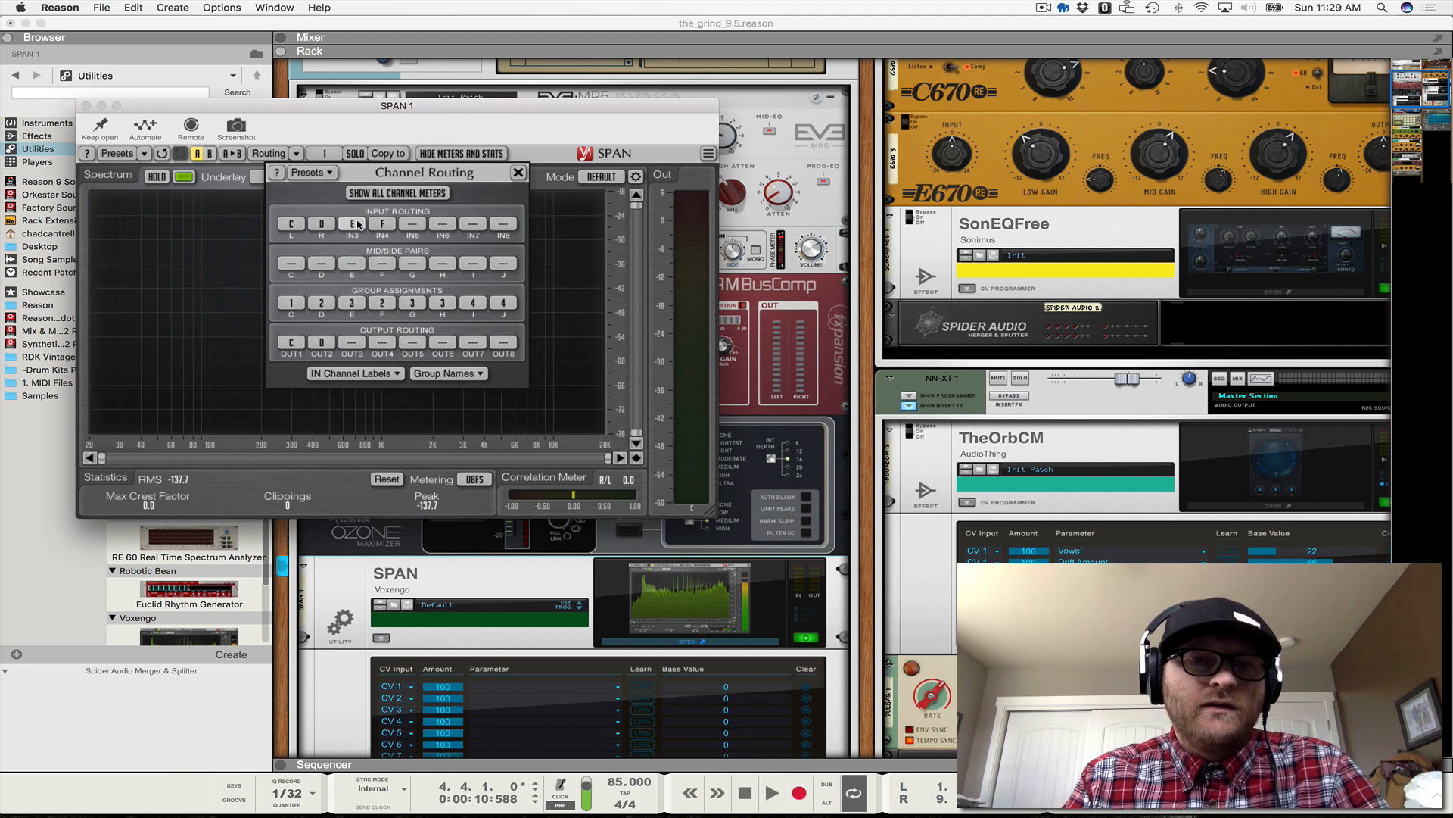
click(383, 303)
click(382, 235)
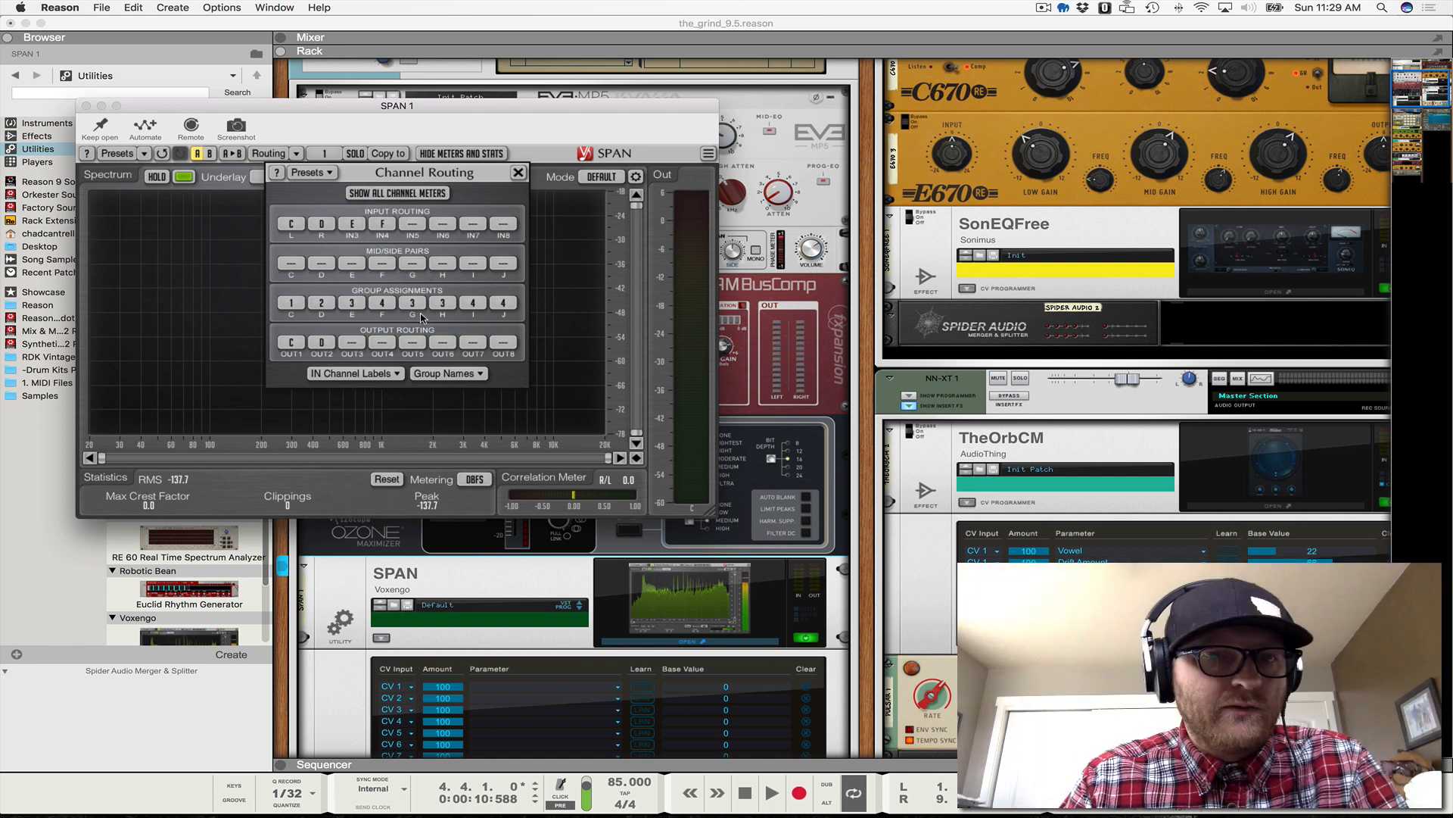
Step: Name SPAN's groups 1 to 4 Main L, Main R, Vd and Ry, and close the routing settings
click(447, 372)
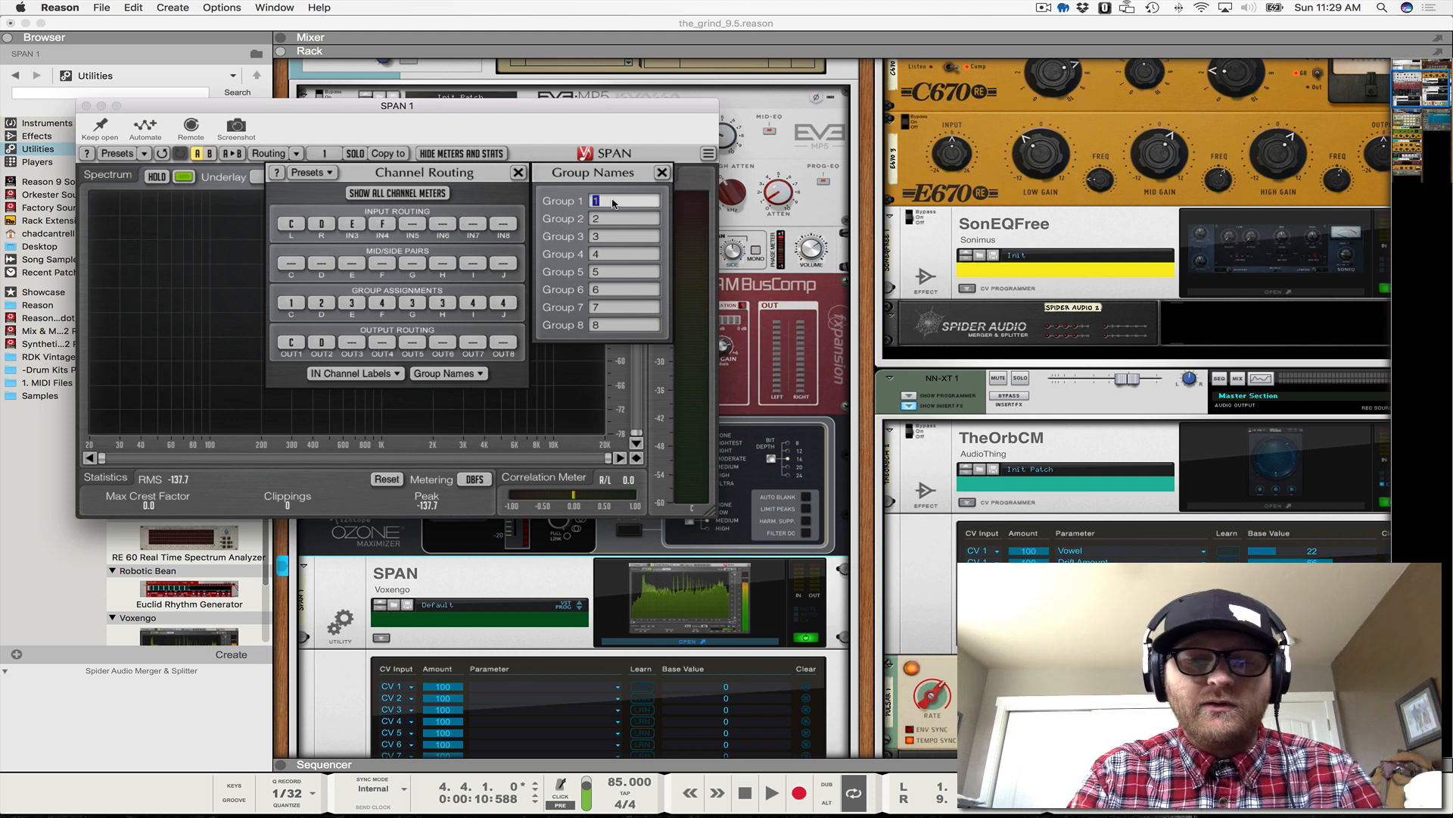
click(621, 220)
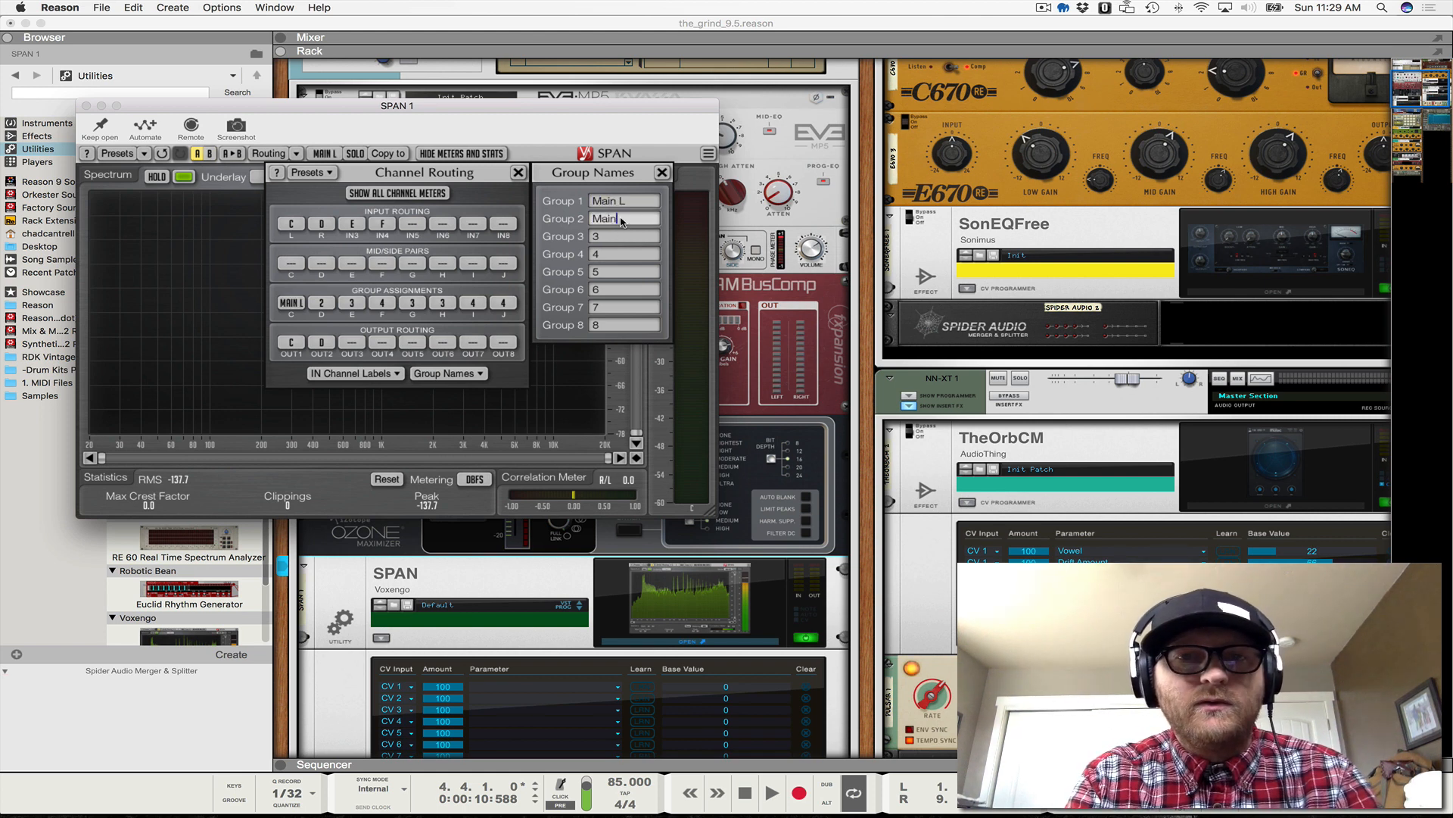
text(Main R)
click(613, 237)
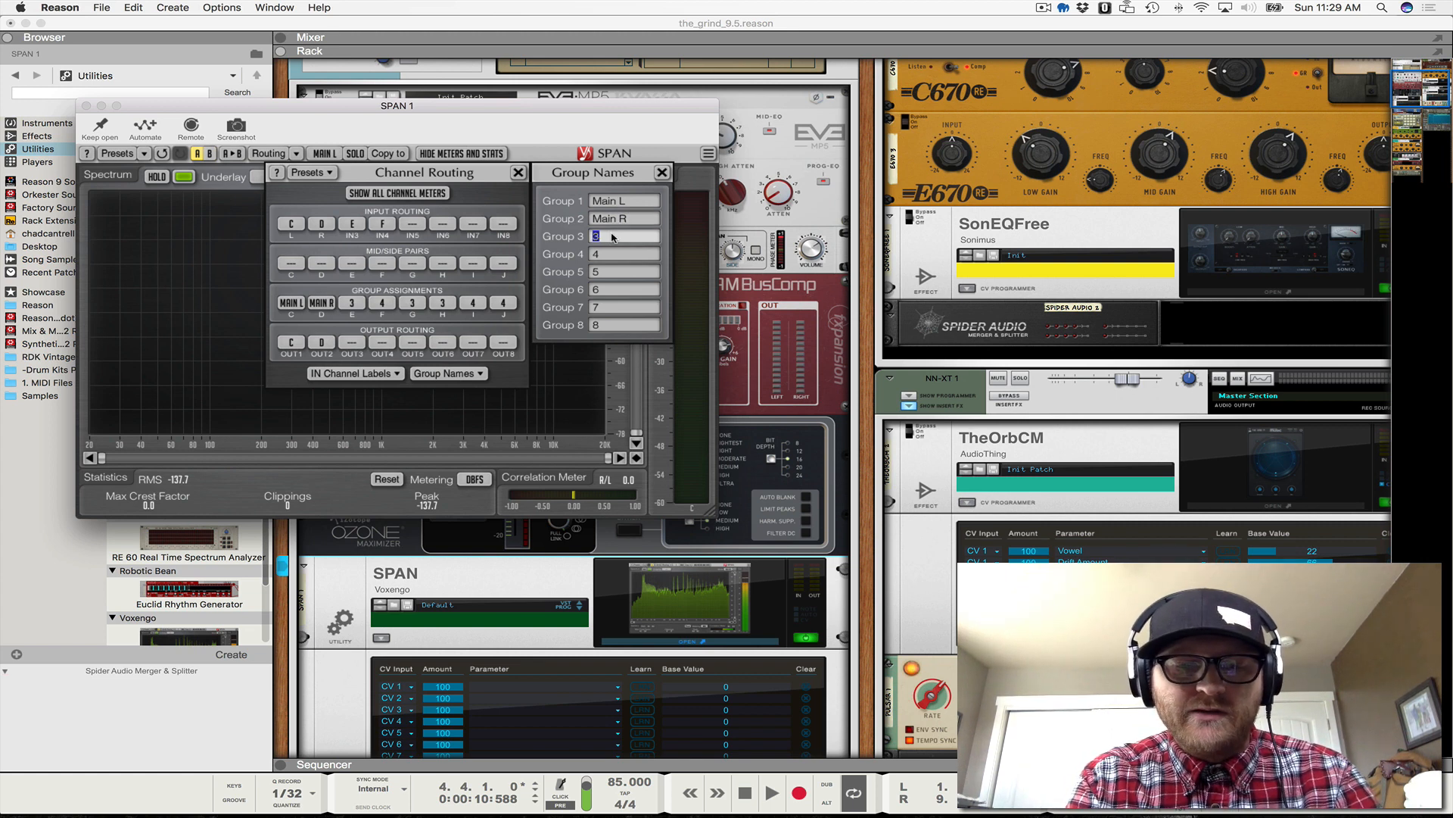
text(Vo)
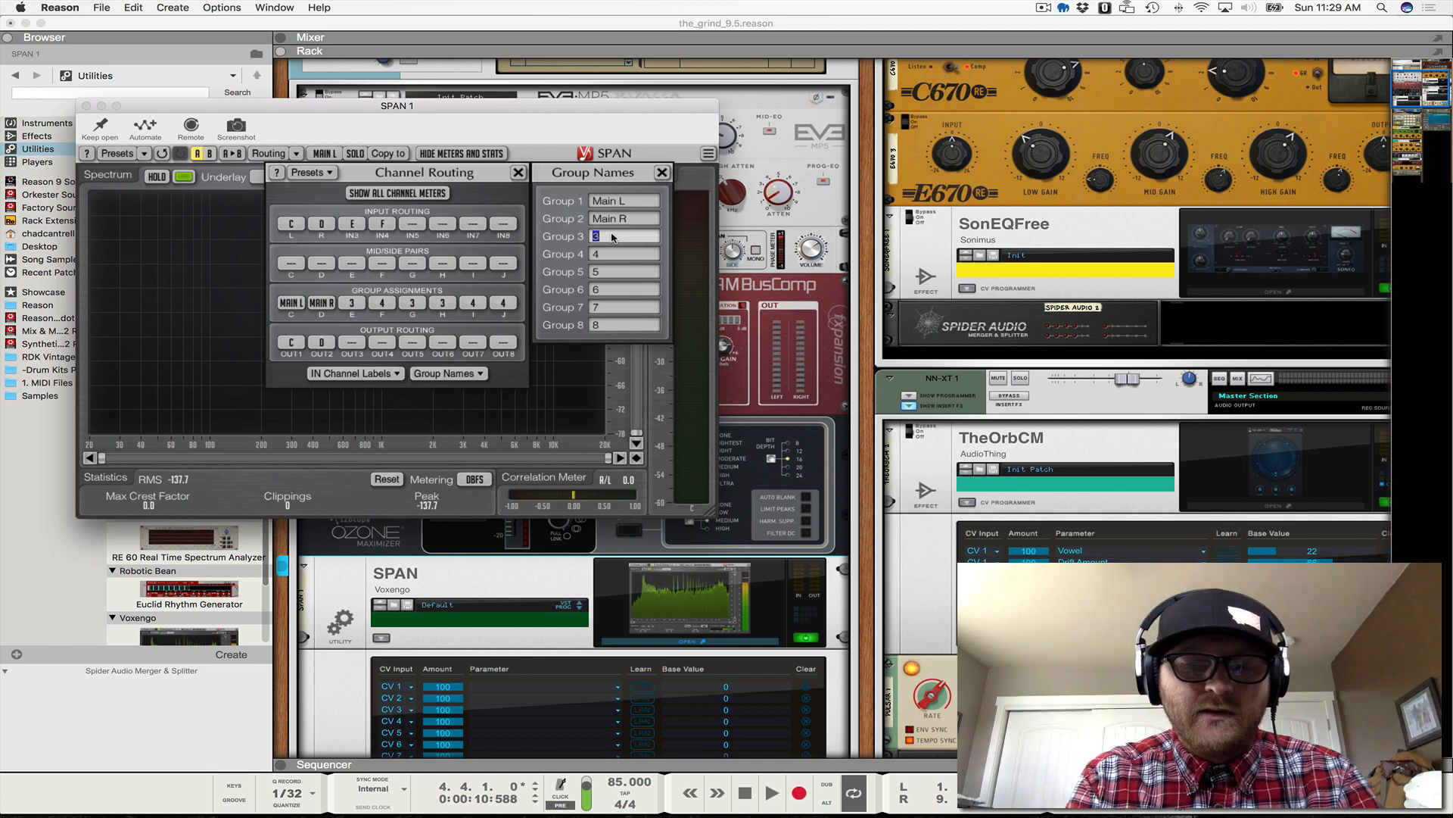
click(609, 256)
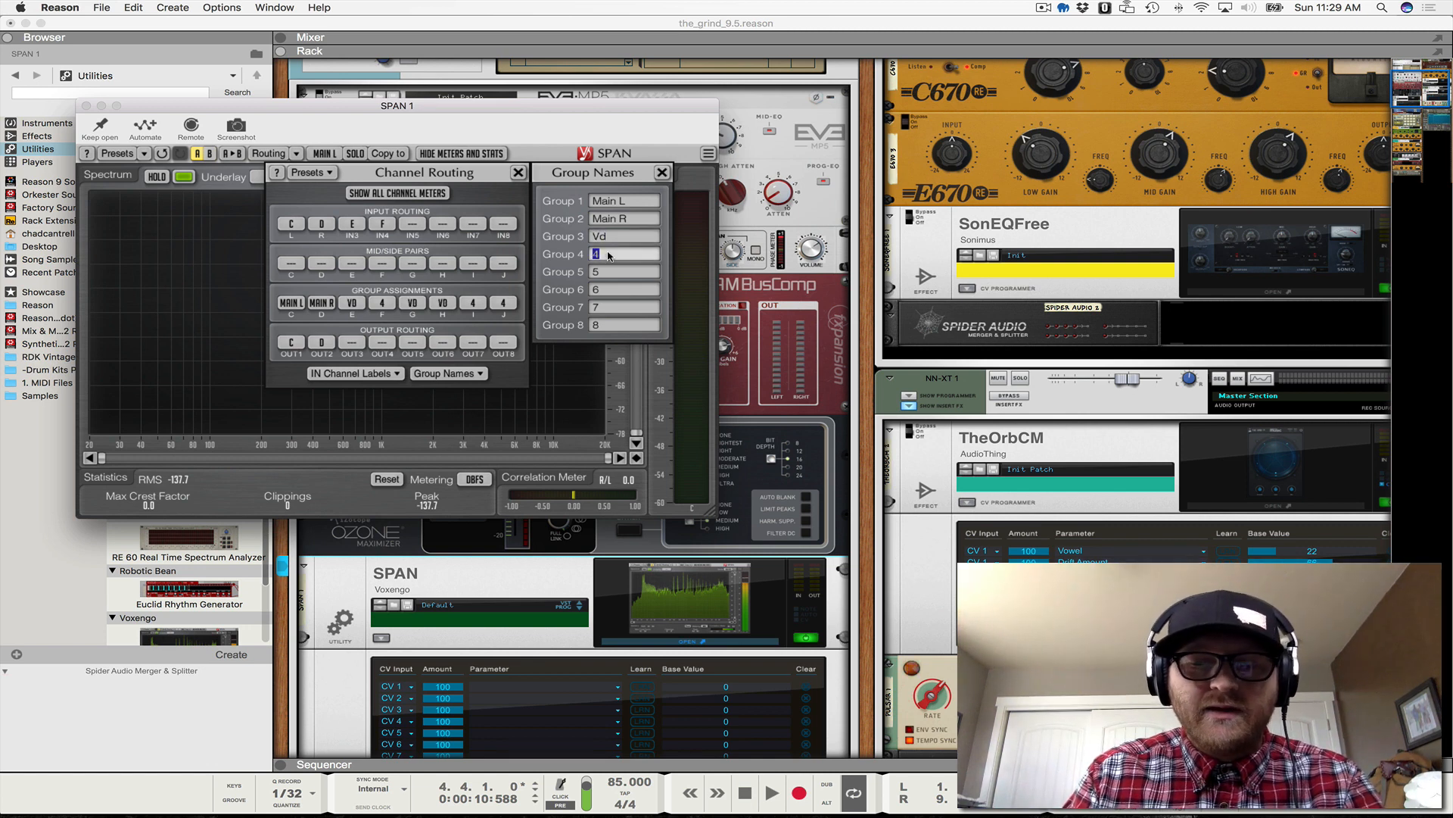
text(Ry)
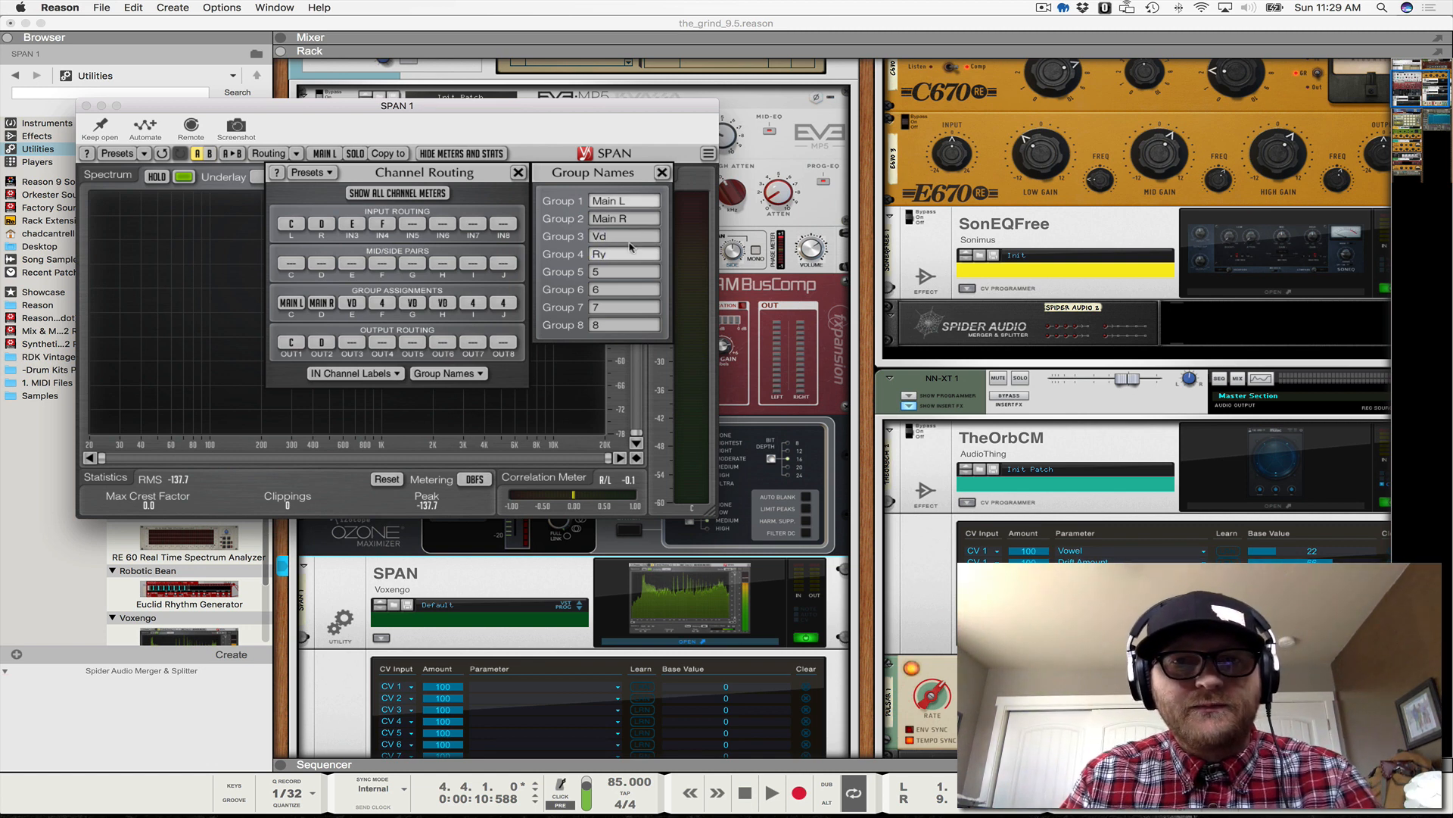
click(621, 275)
click(662, 174)
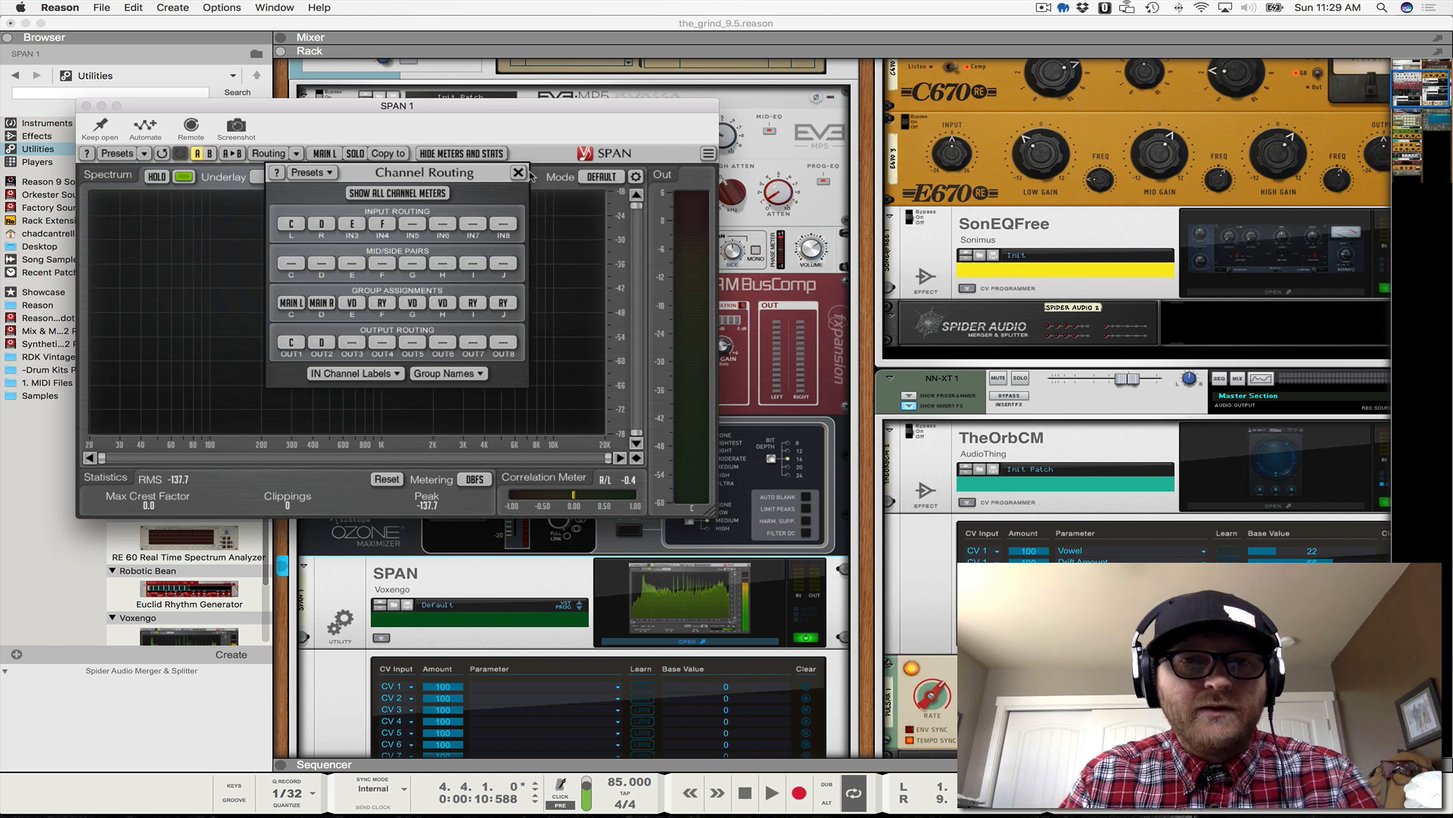
click(519, 172)
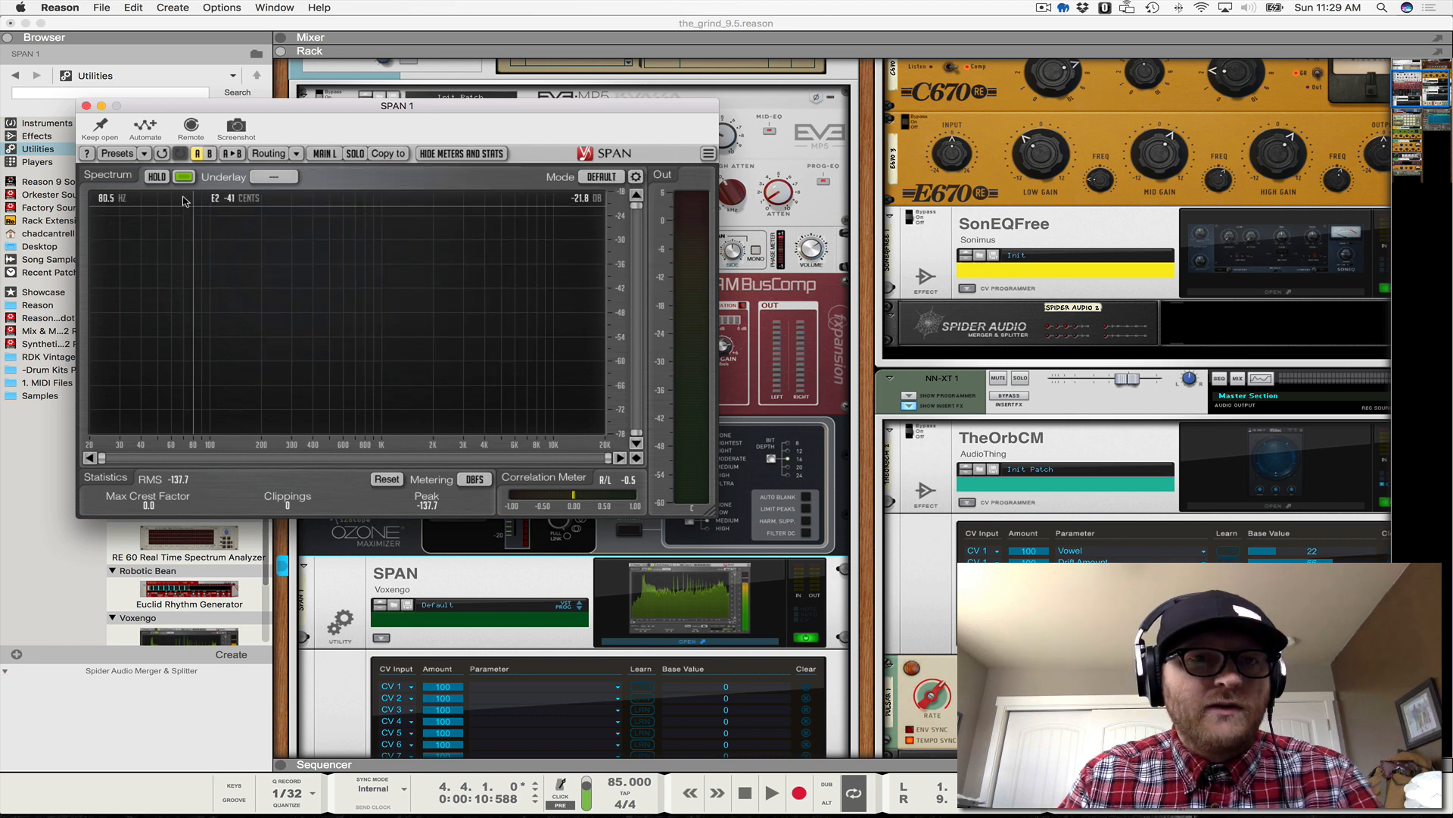
Step: Display the Ry group in SPAN with Vd as the underlay spectrum and start playback of the song
click(325, 154)
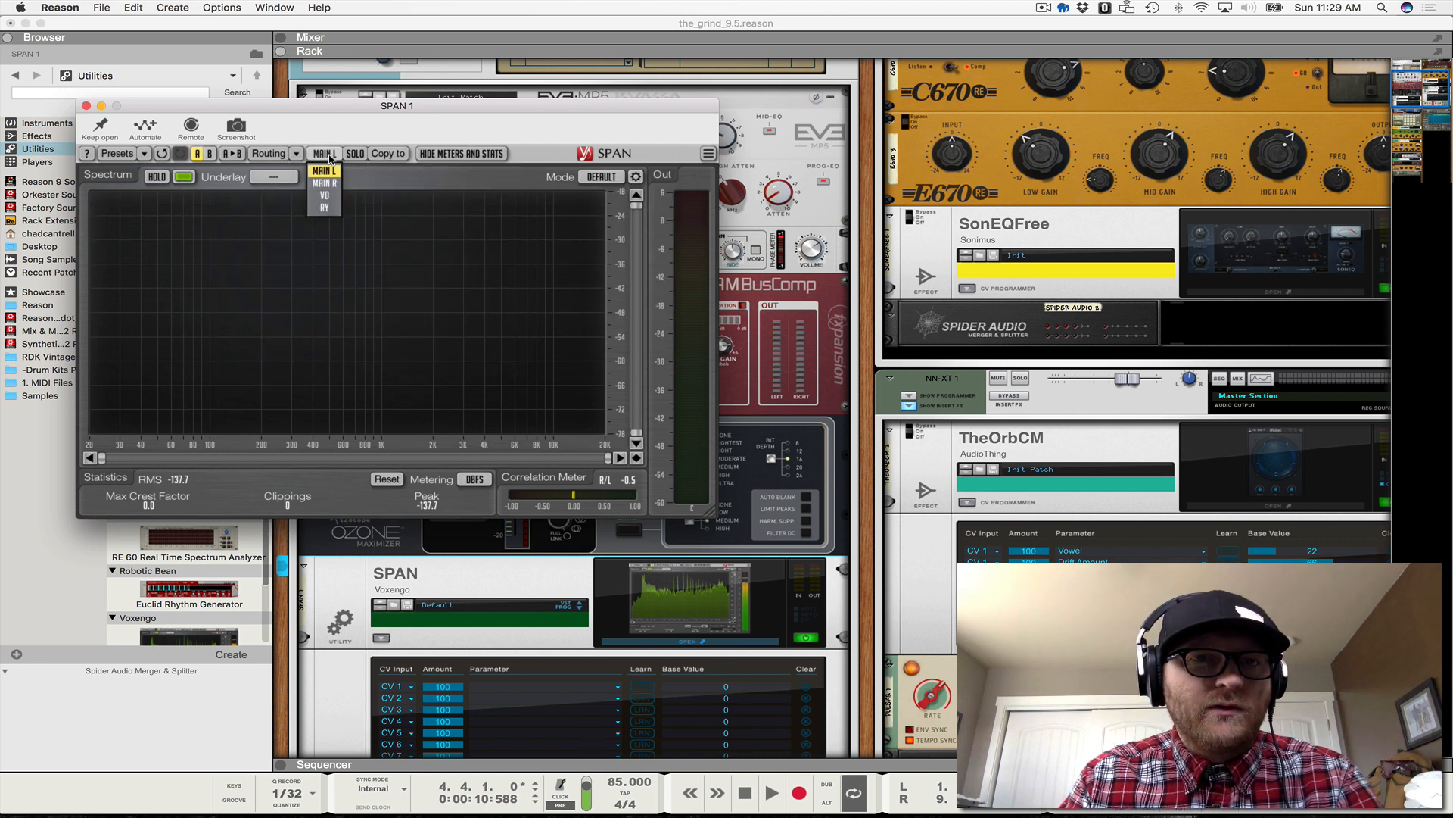
click(334, 211)
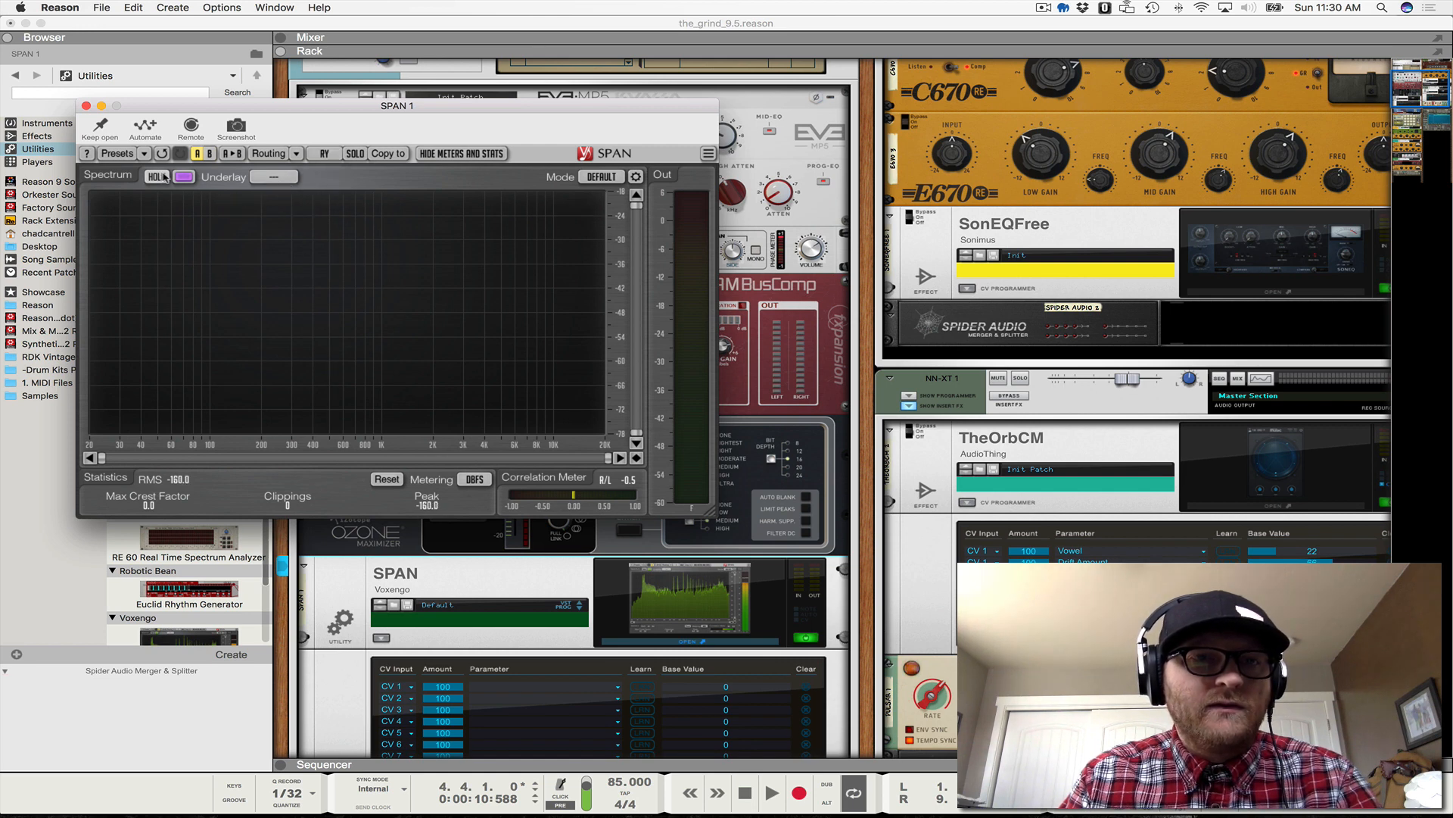
click(265, 178)
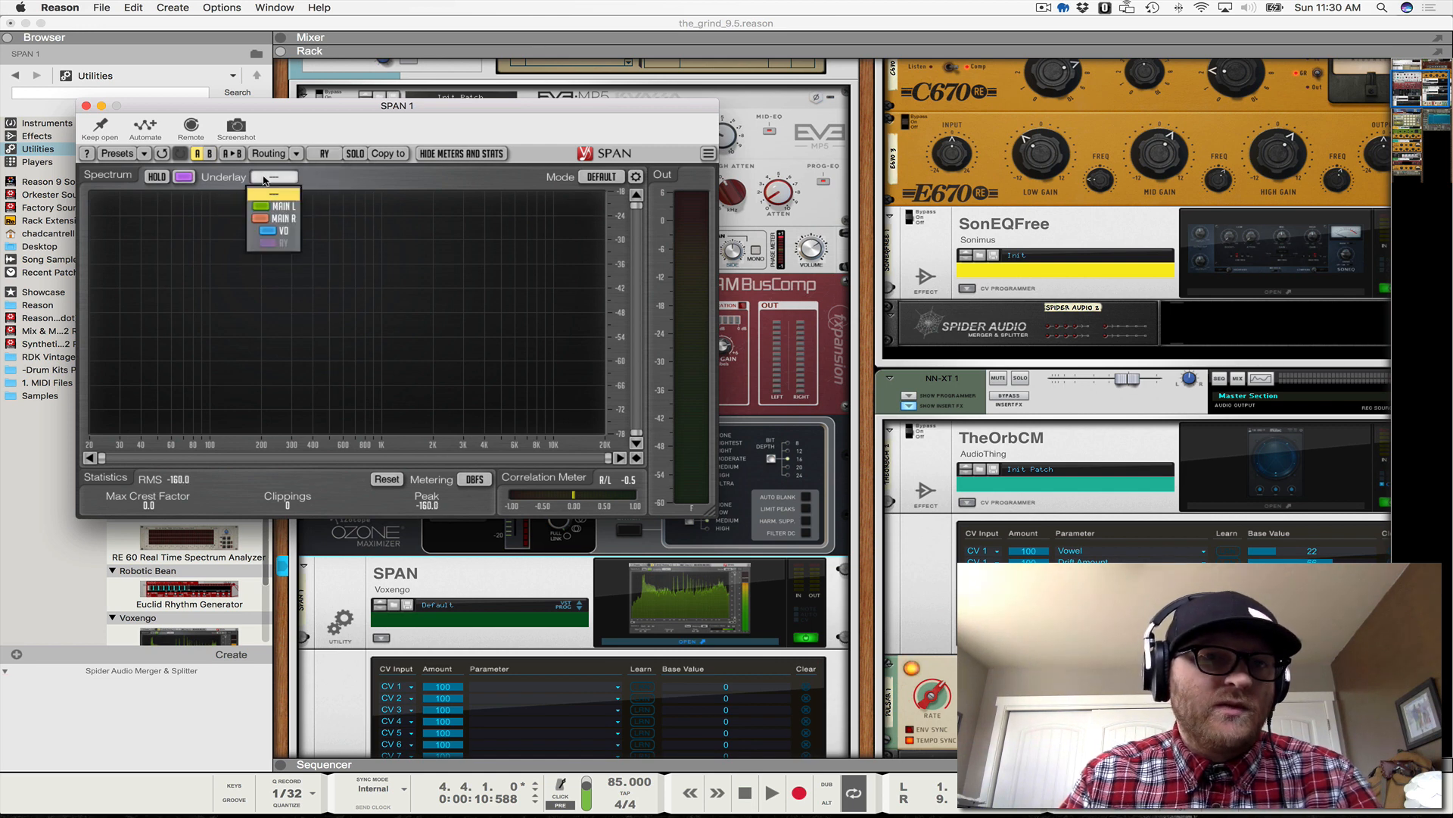
click(279, 233)
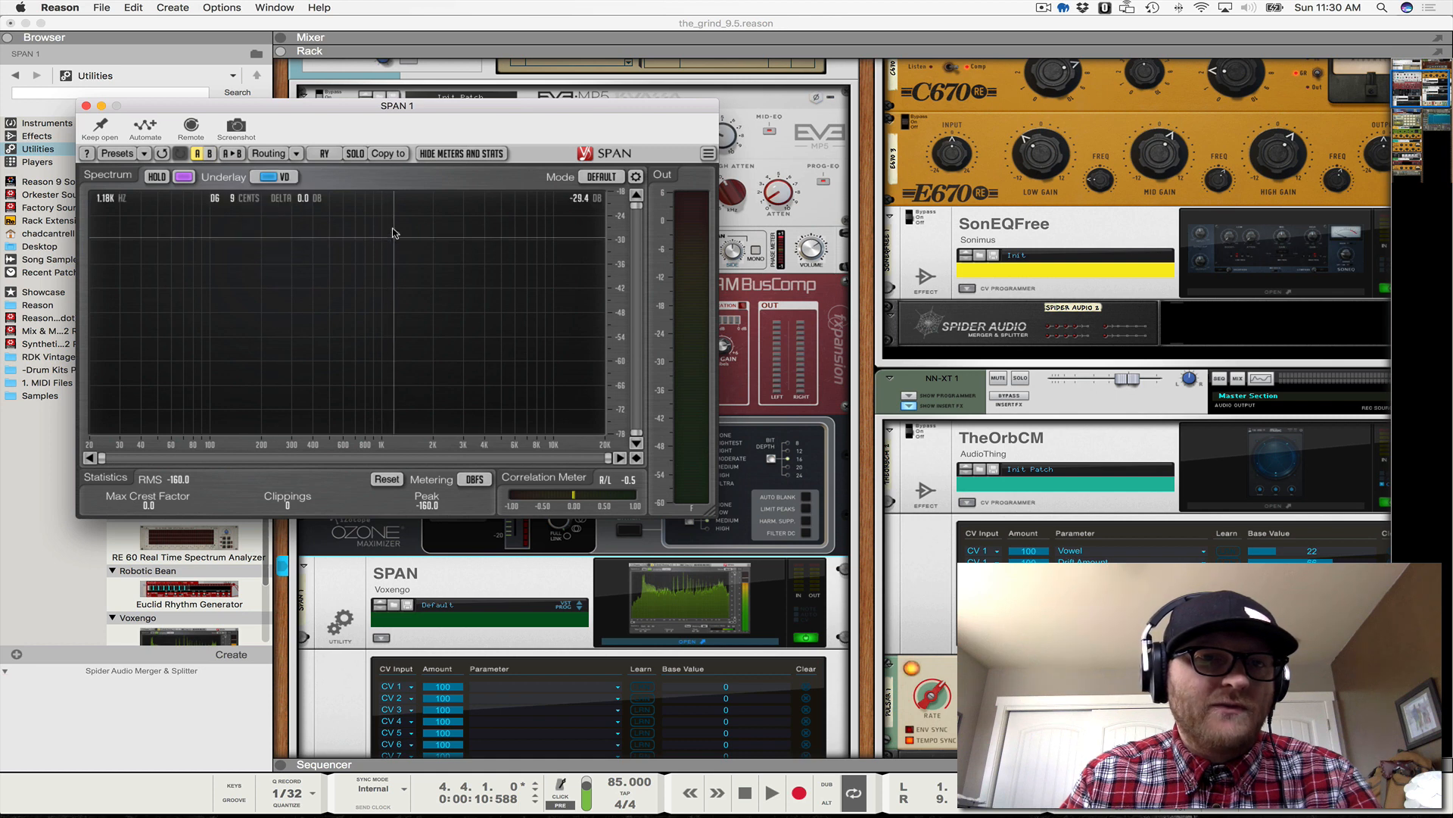
click(865, 402)
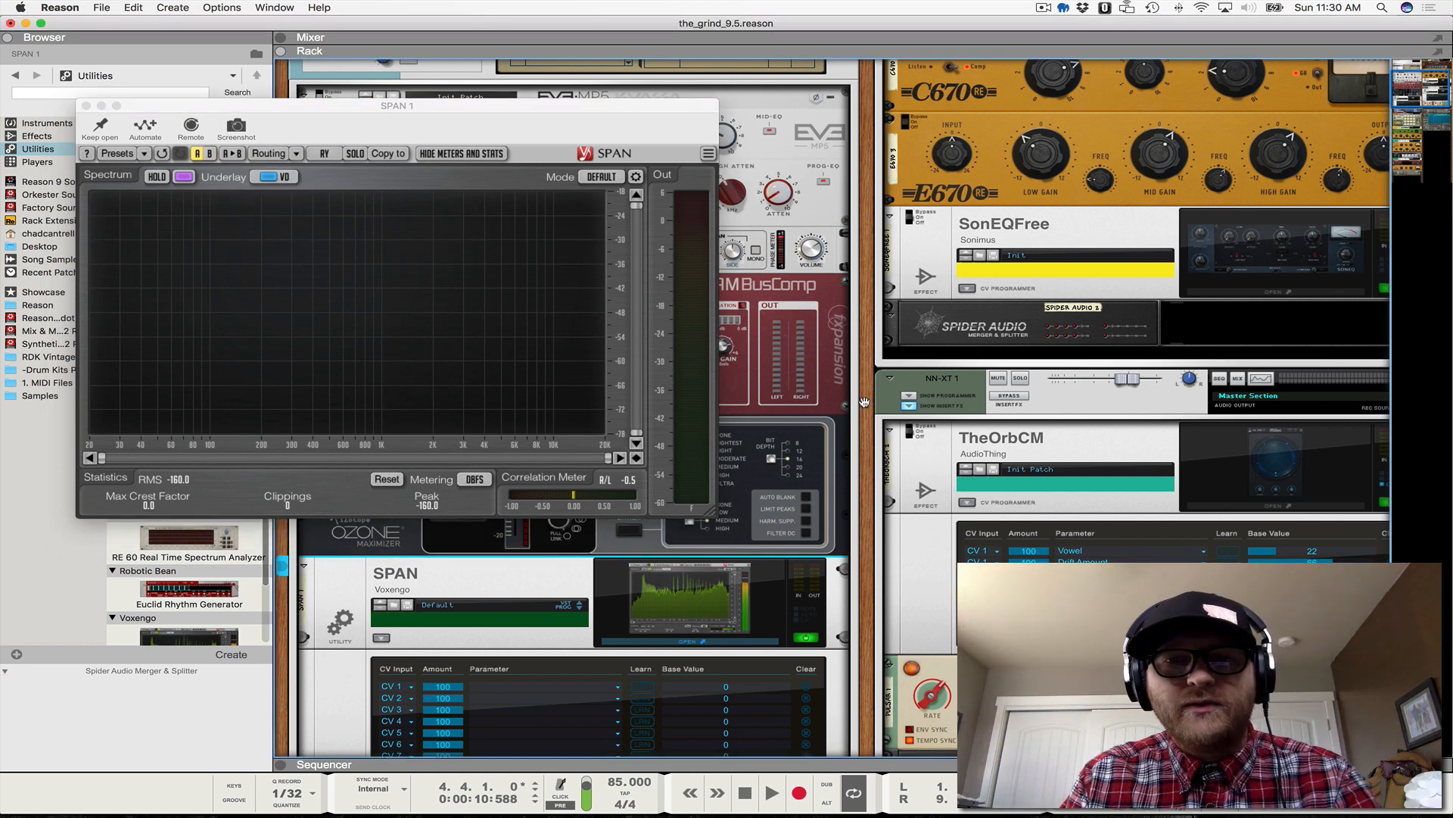
key(space)
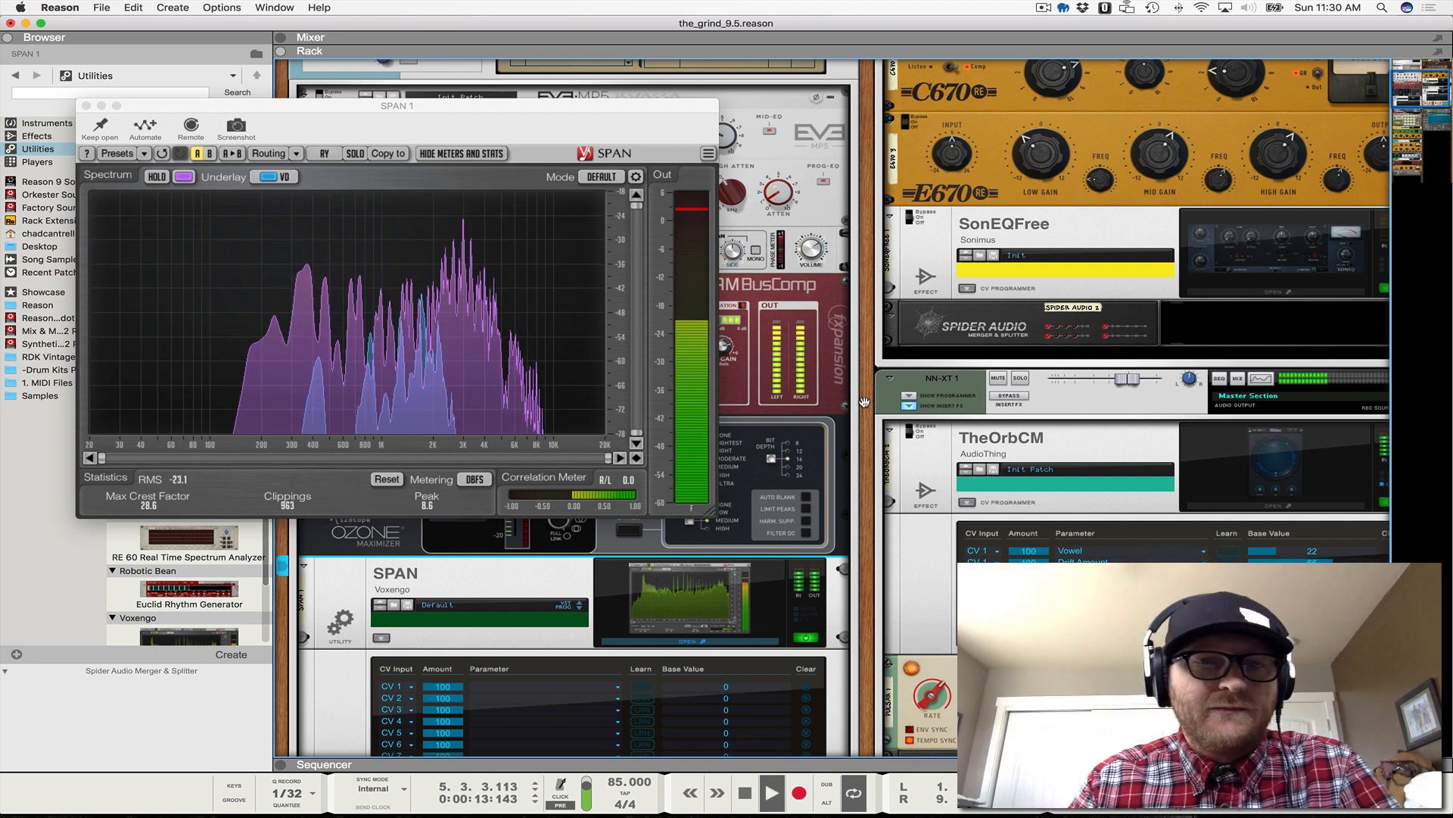
Step: Narrow SPAN's displayed frequency range to roughly 100 Hz to 7 kHz and slightly lower the upper limit of its level range
scroll(865, 402, up, 1)
drag(101, 458, 214, 459)
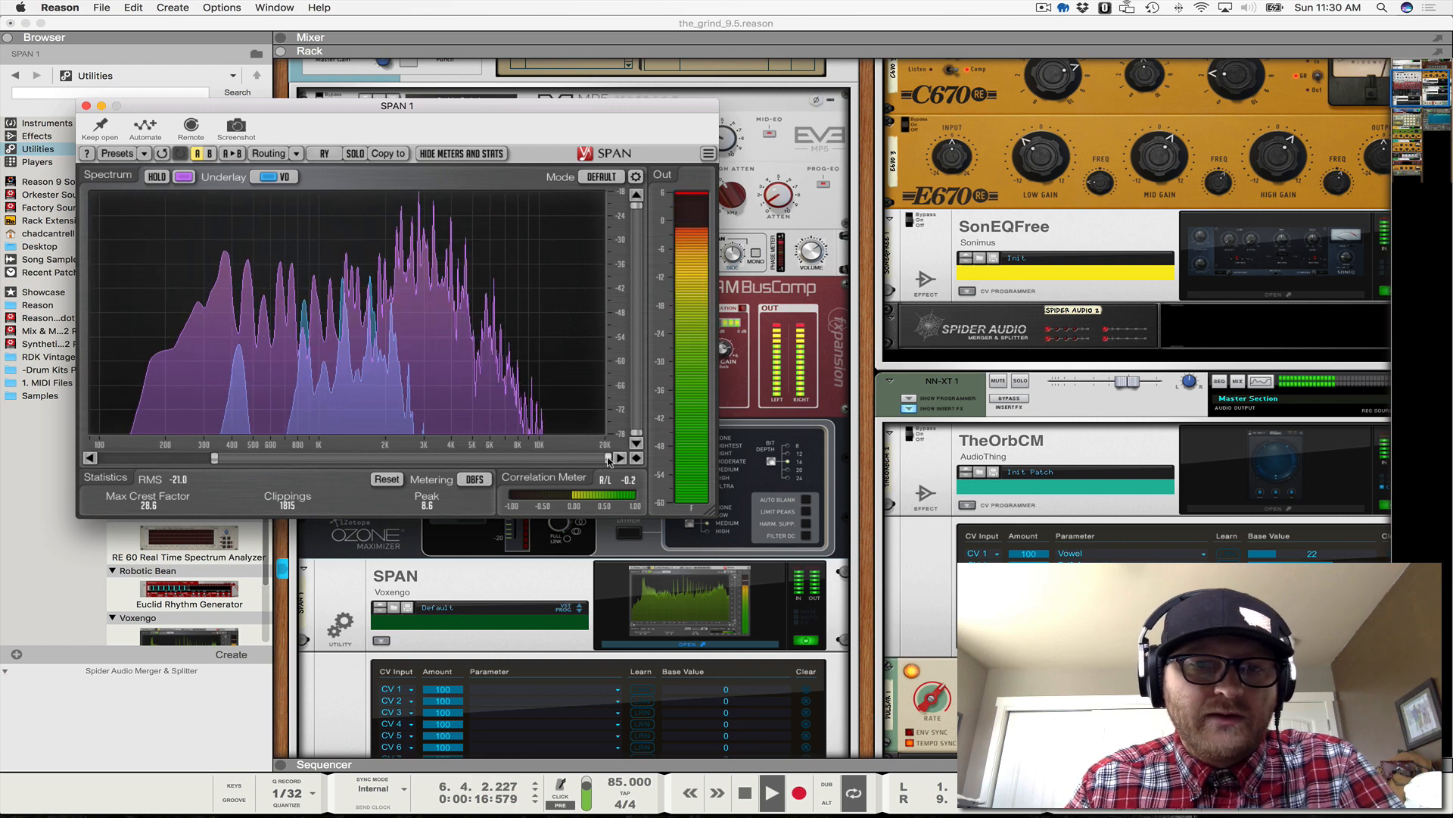
drag(608, 458, 528, 458)
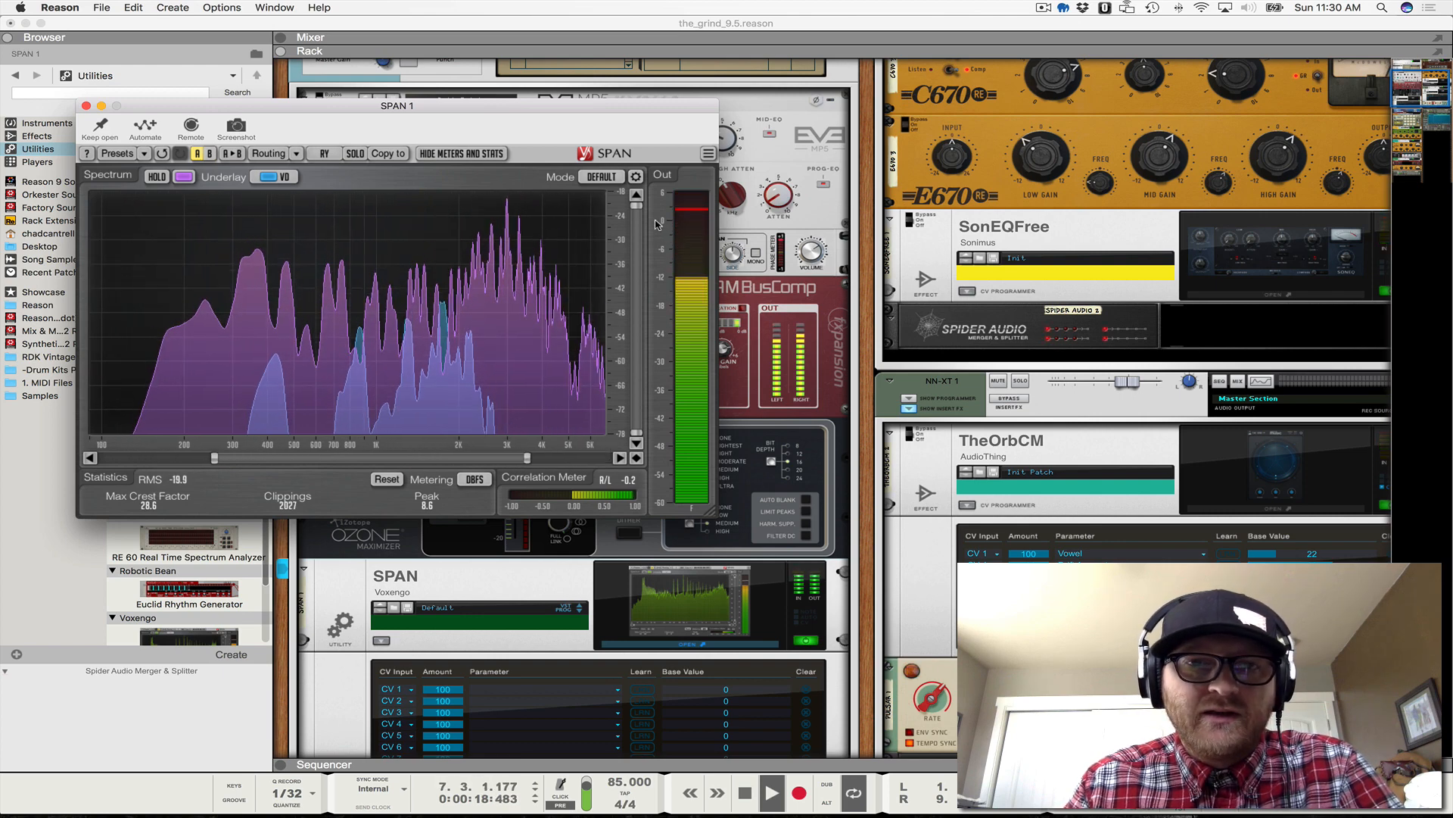
mouse_move(636, 205)
mouse_down()
mouse_move(636, 299)
mouse_move(637, 215)
mouse_up()
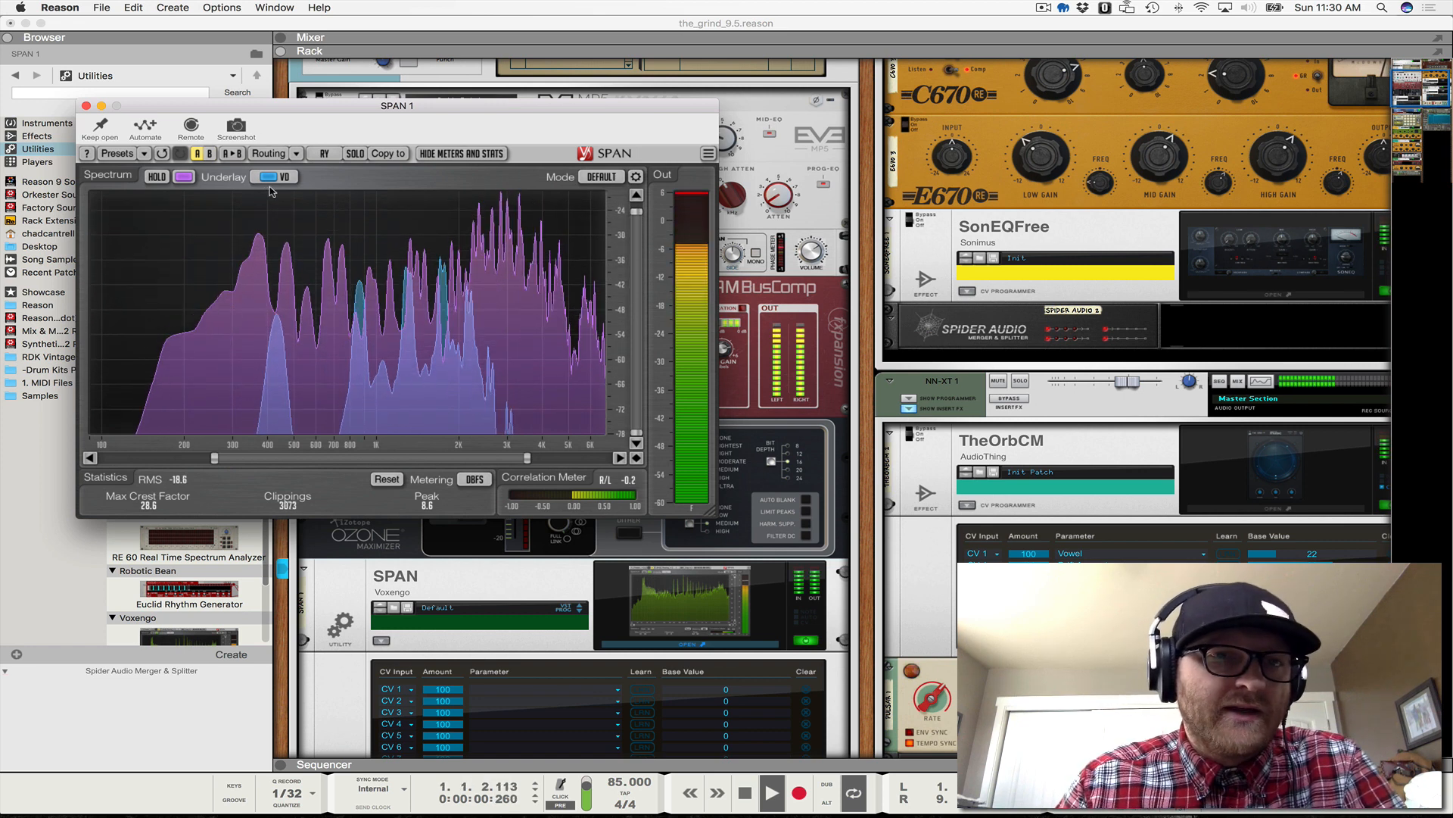
Step: Switch SPAN's displayed group to Main L and on to Main R, set Vd as the underlay, and stop playback
click(325, 153)
click(333, 172)
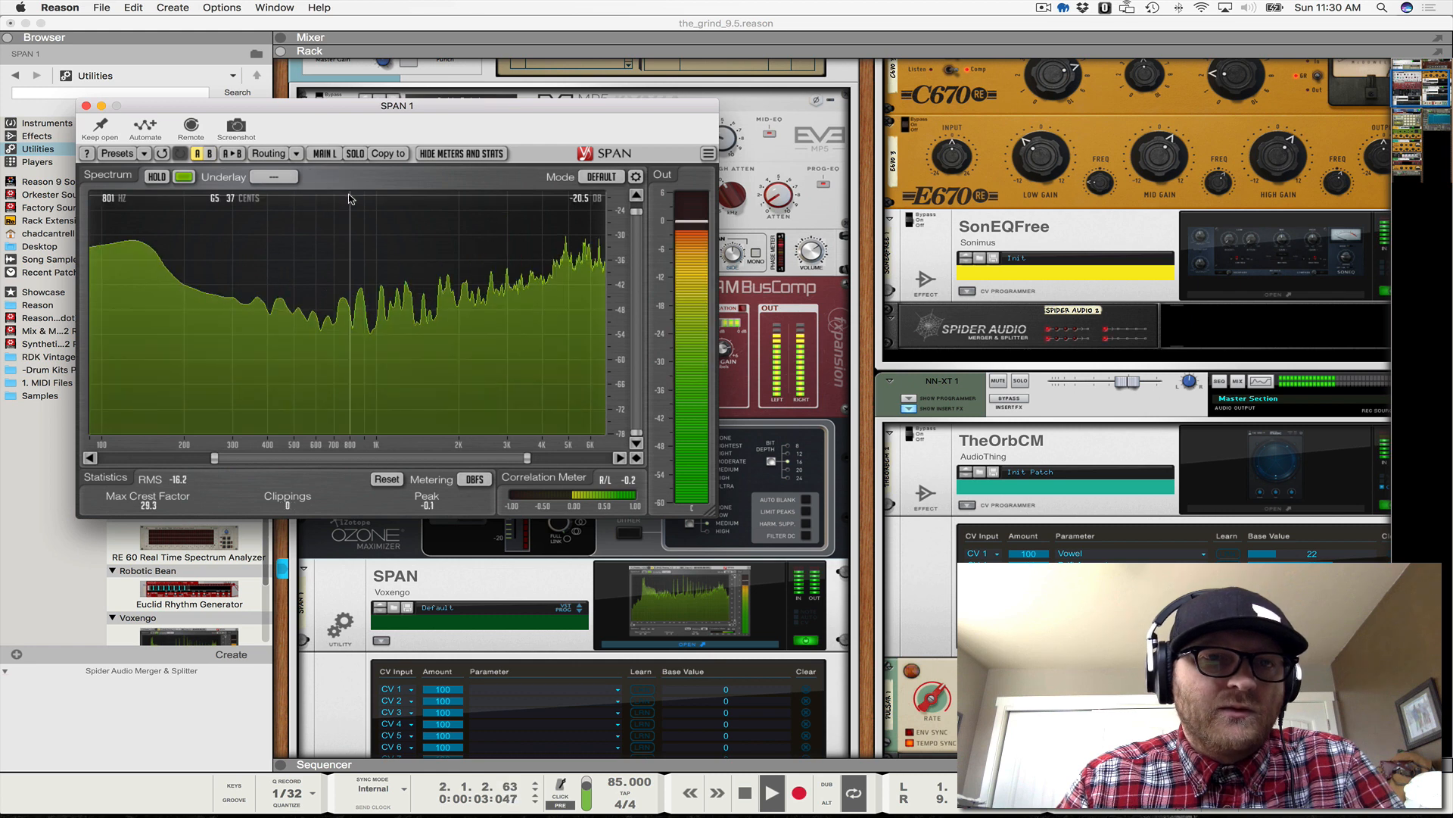
click(333, 159)
click(329, 184)
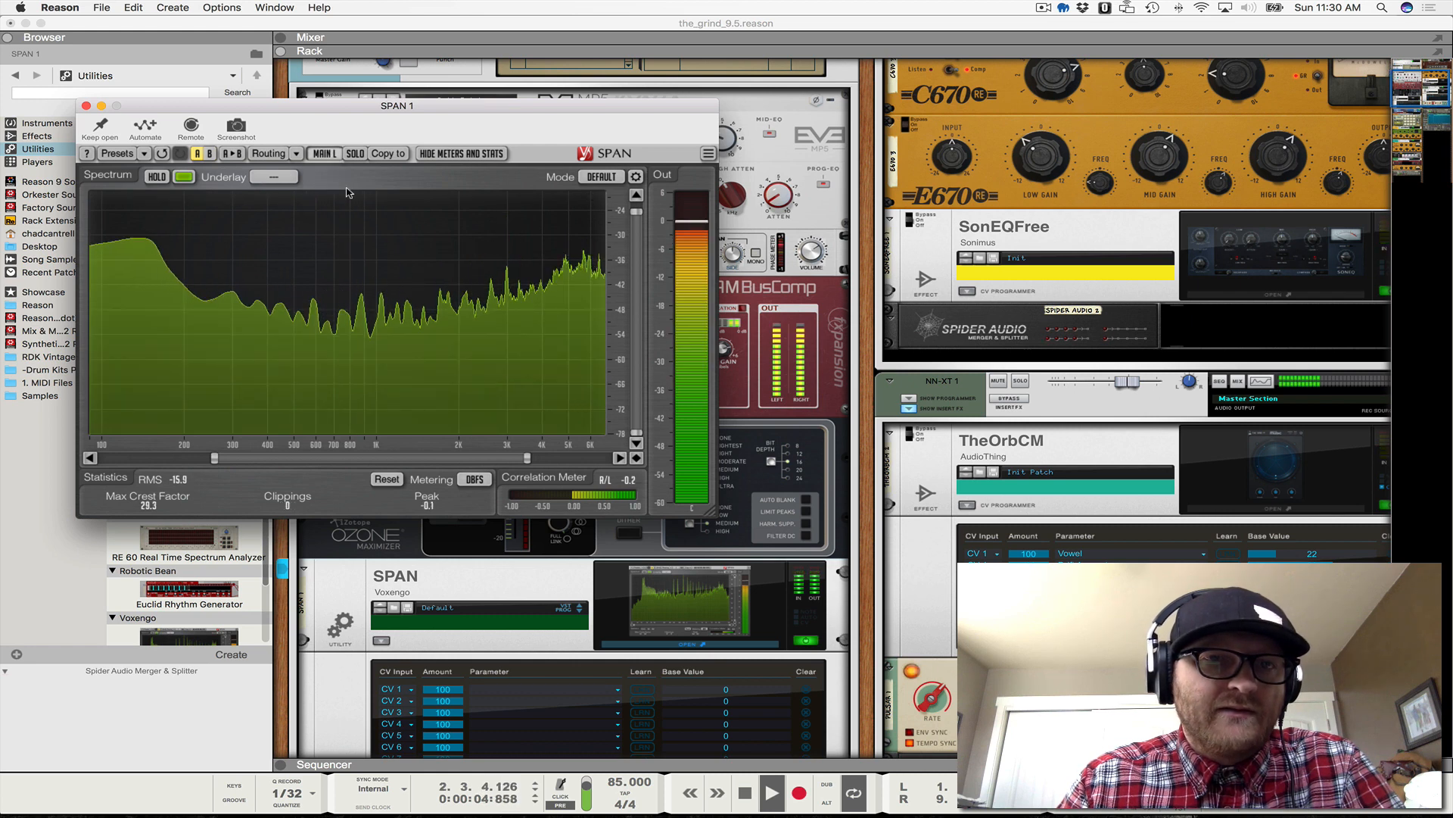
click(274, 176)
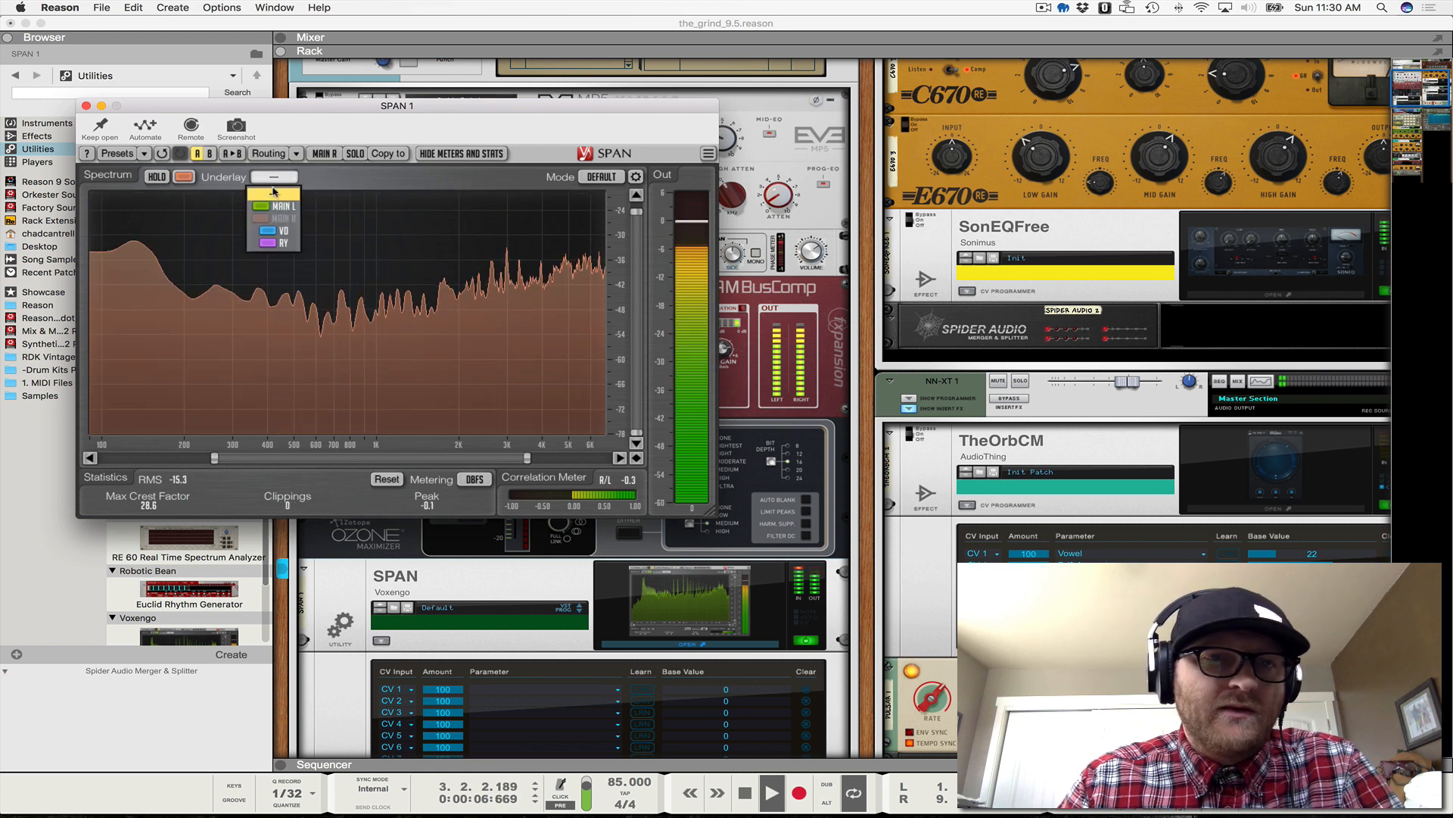
click(273, 206)
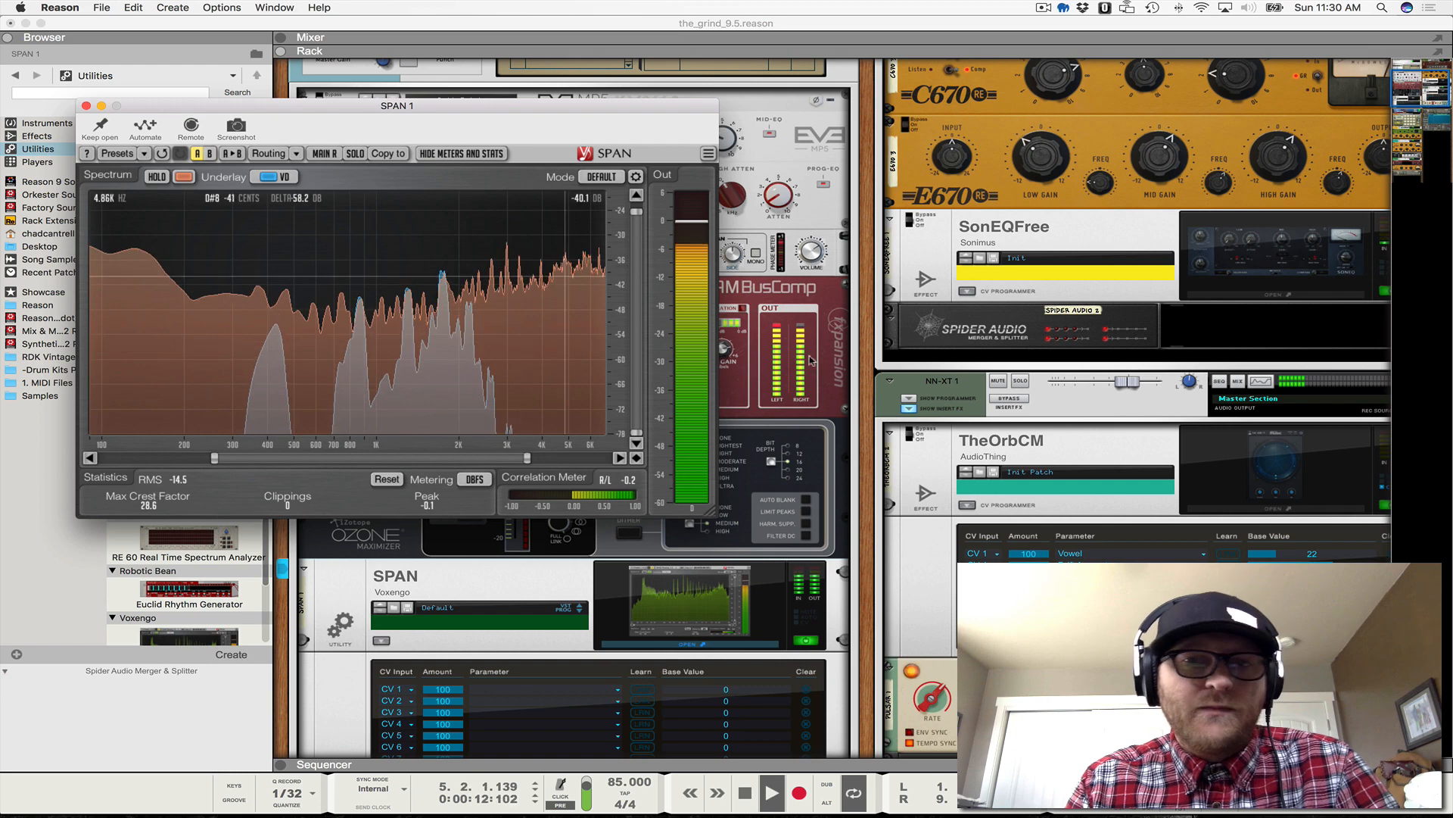
click(865, 403)
key(space)
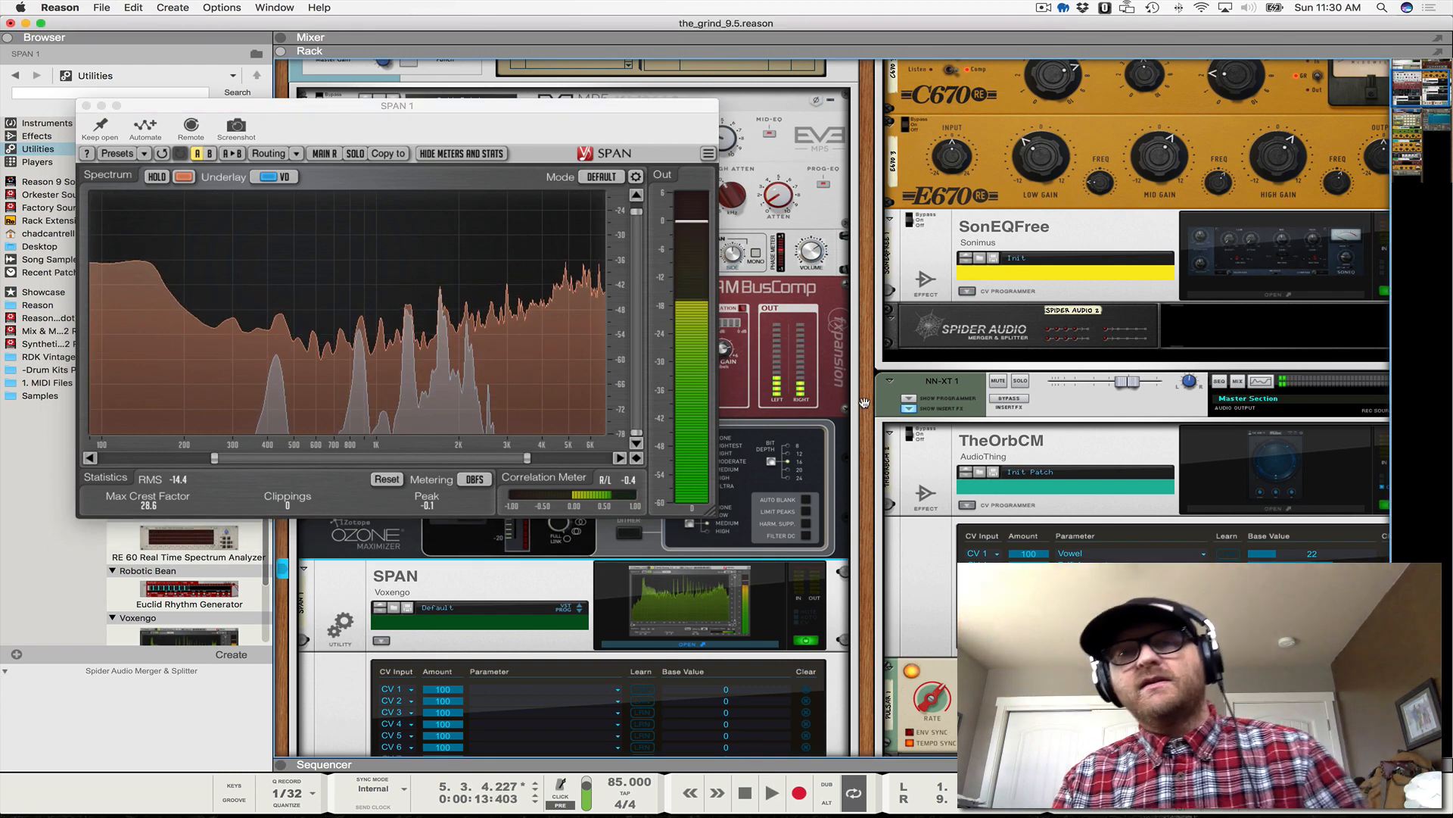